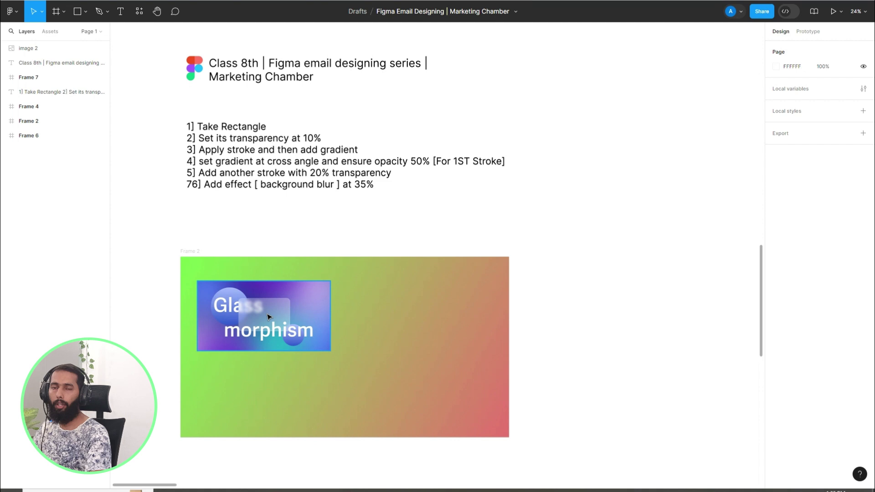
# - Delete the stray 7 so the last line reads '6] Add effect [ background blur ] at 35%'
pyautogui.click(199, 190)
pyautogui.doubleClick(199, 189)
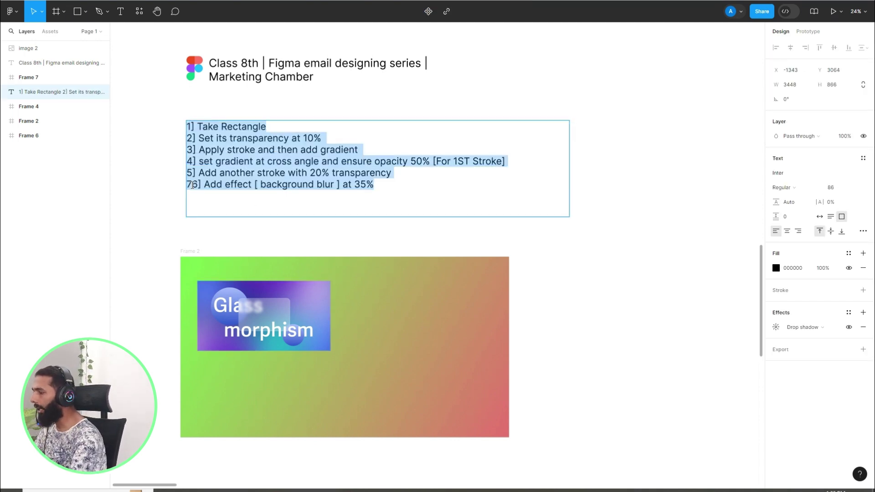
pyautogui.click(199, 187)
pyautogui.press('BackSpace')
pyautogui.press('Escape')
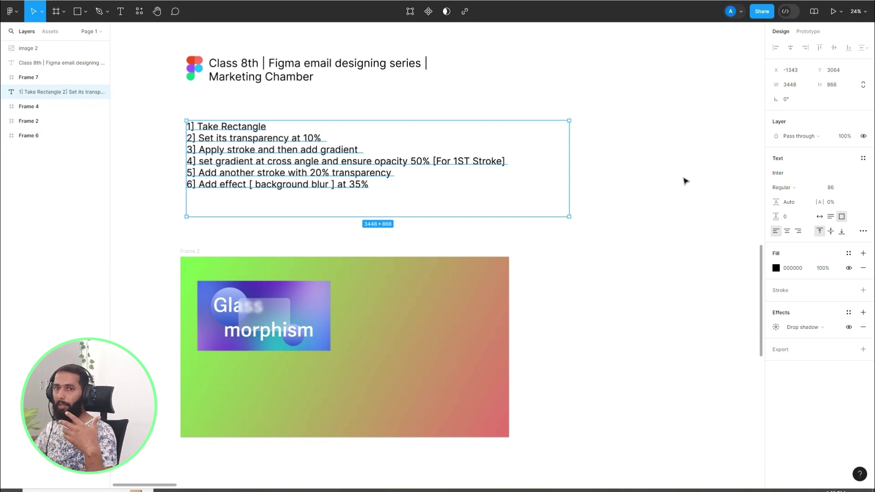
# - Draw a 1103×608 rectangle on the gradient frame's right side with its fill at 10% opacity
pyautogui.click(685, 181)
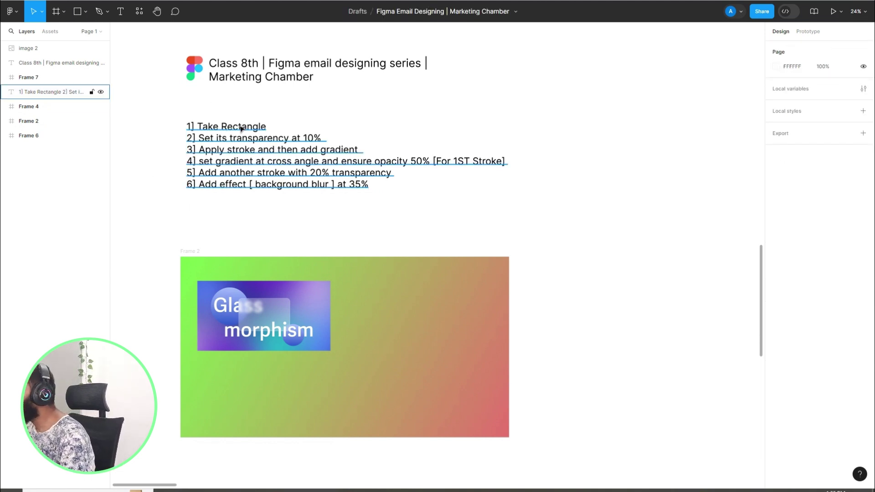
pyautogui.click(77, 12)
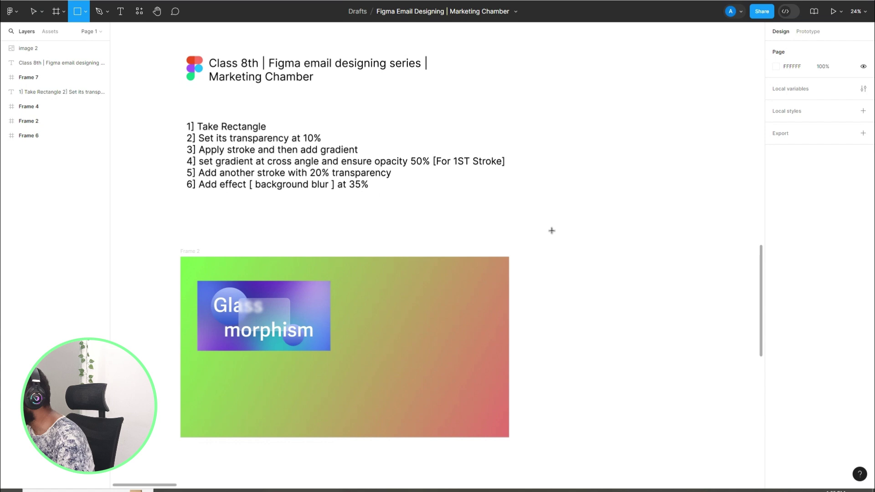
pyautogui.moveTo(553, 228)
pyautogui.mouseDown()
pyautogui.moveTo(653, 280)
pyautogui.moveTo(431, 324)
pyautogui.moveTo(440, 327)
pyautogui.moveTo(446, 310)
pyautogui.moveTo(483, 350)
pyautogui.mouseUp()
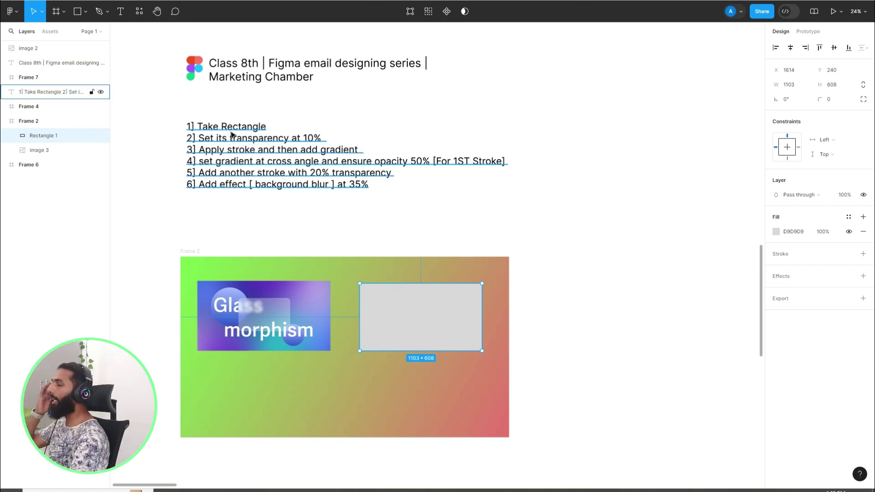
pyautogui.click(820, 232)
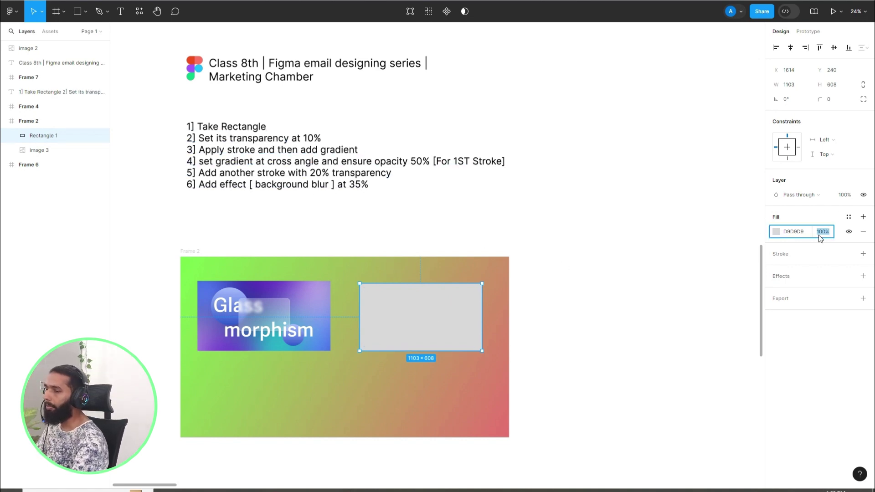
pyautogui.write('10')
pyautogui.press('Return')
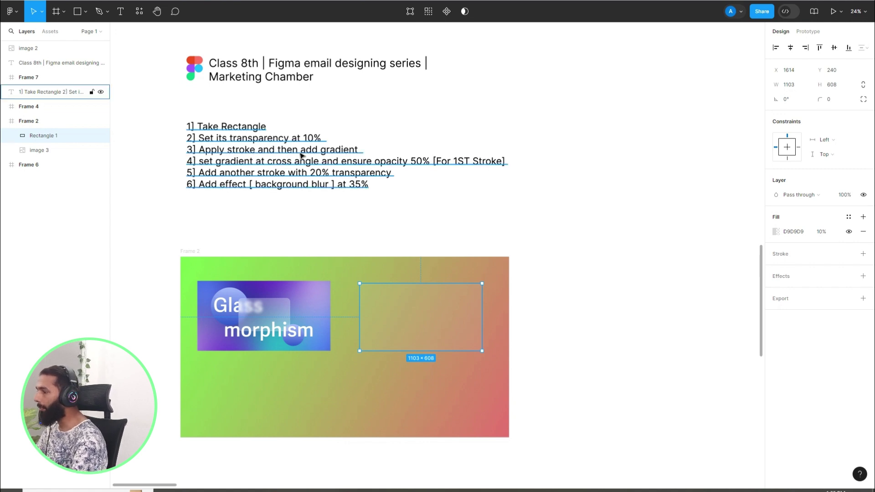
# - Add a 000000-to-666666 linear gradient stroke running diagonally from top-left to bottom-right
pyautogui.click(863, 255)
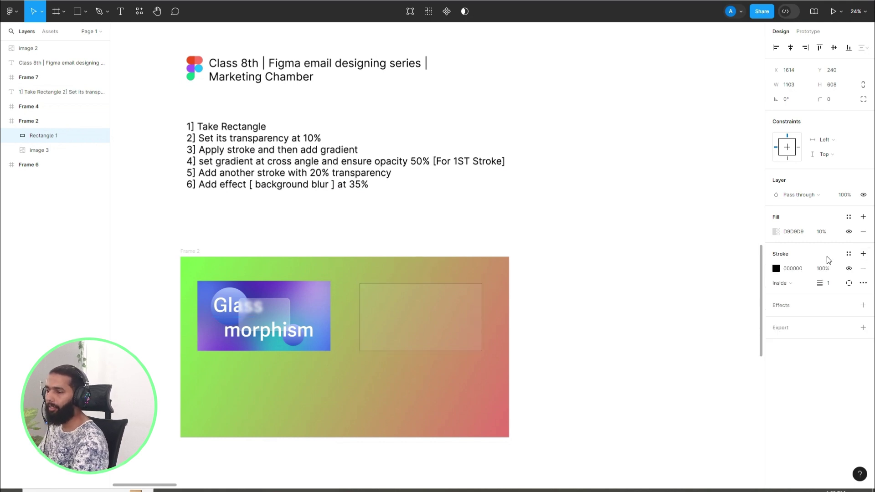
pyautogui.click(776, 268)
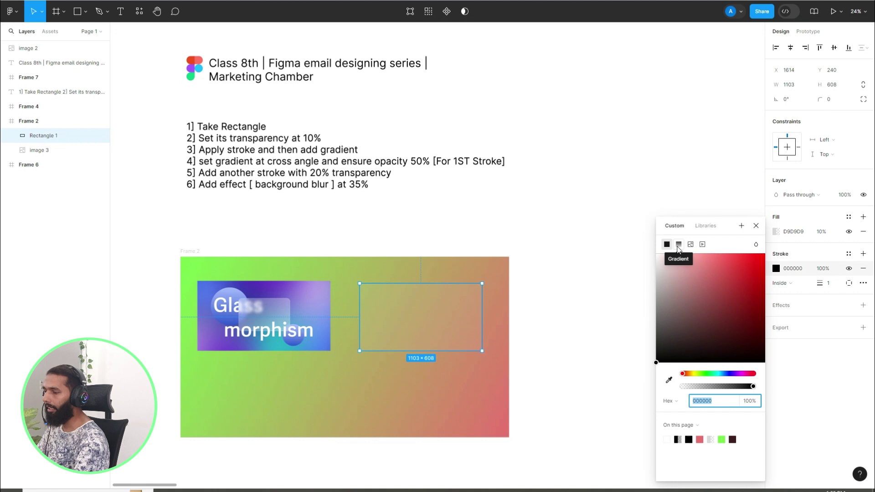
pyautogui.click(679, 246)
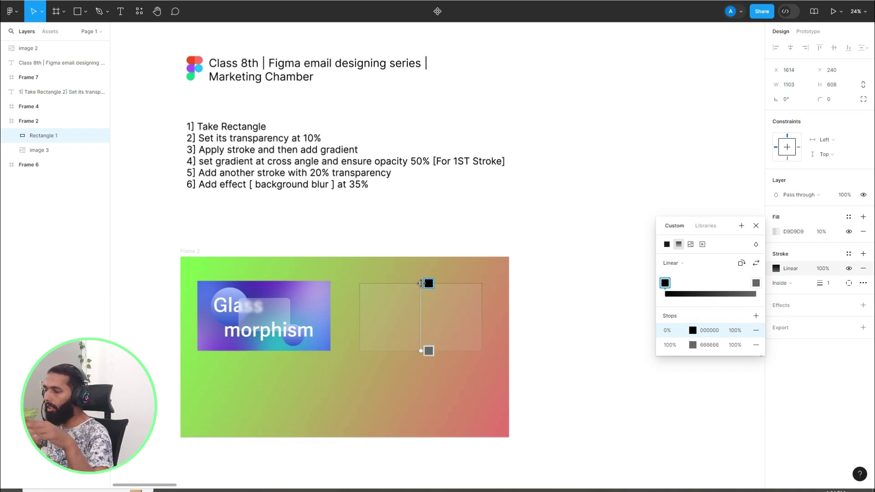
pyautogui.moveTo(421, 283); pyautogui.dragTo(360, 283)
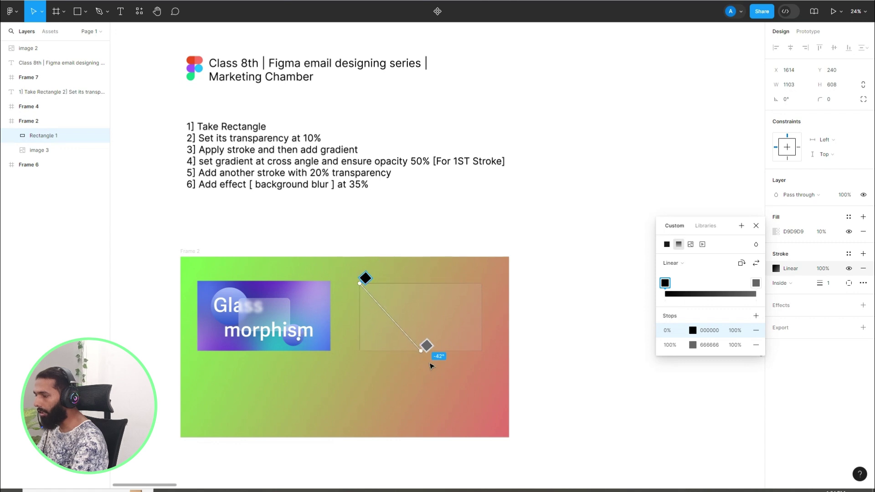
pyautogui.moveTo(421, 349); pyautogui.dragTo(482, 352)
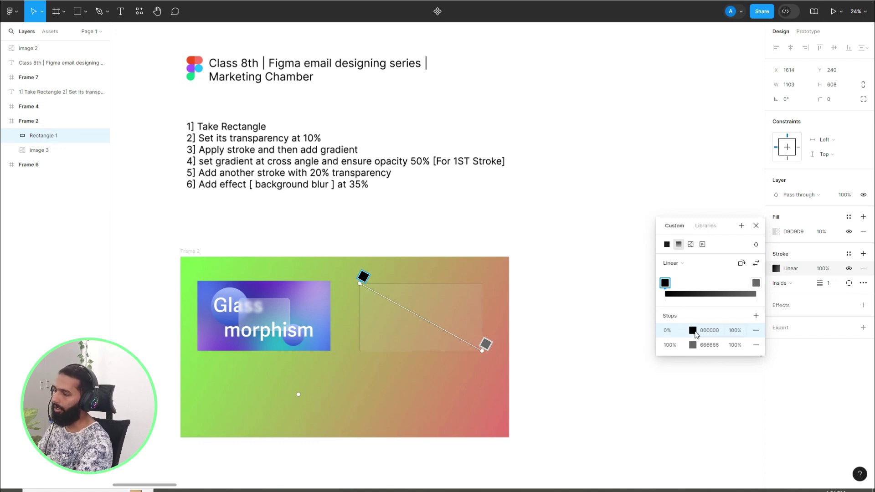
# - Recolour the stroke gradient stops: 0% to green 77EF4D and 100% to black 000000
pyautogui.click(692, 330)
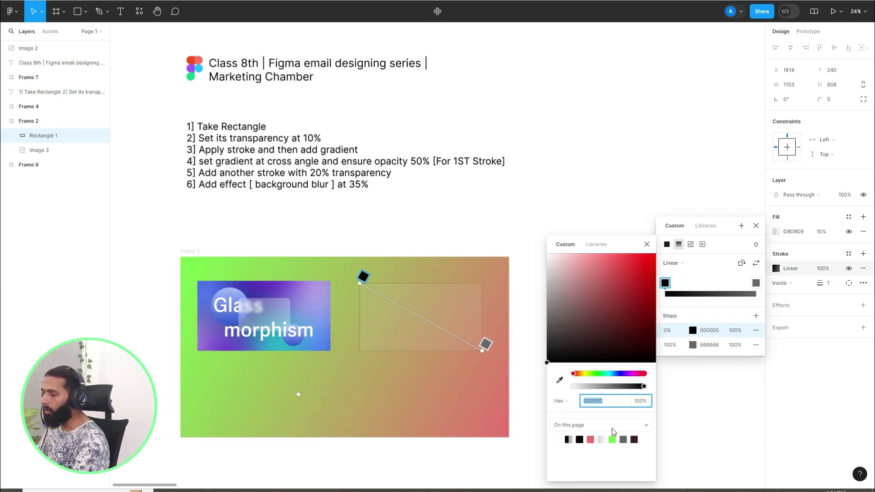
pyautogui.click(612, 439)
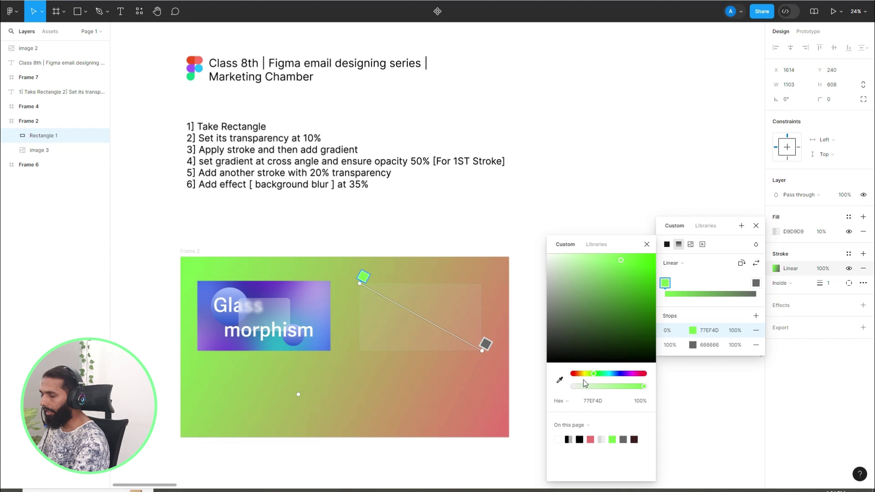
pyautogui.click(692, 345)
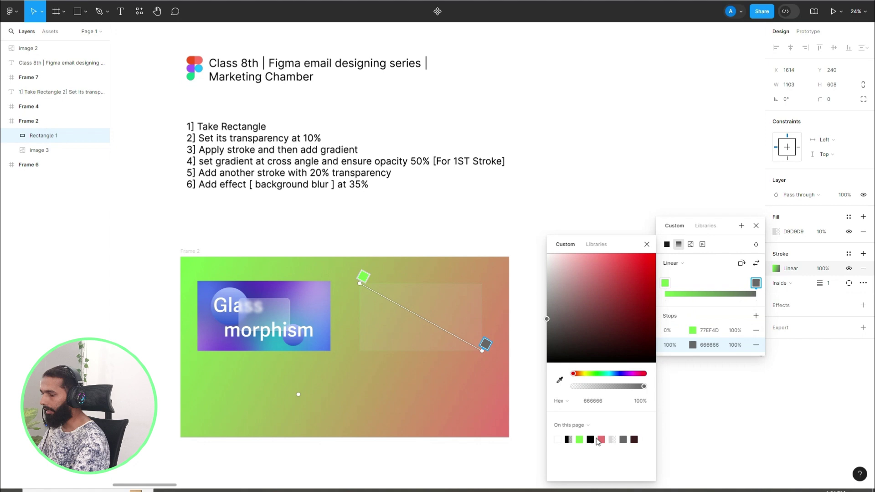
pyautogui.click(590, 439)
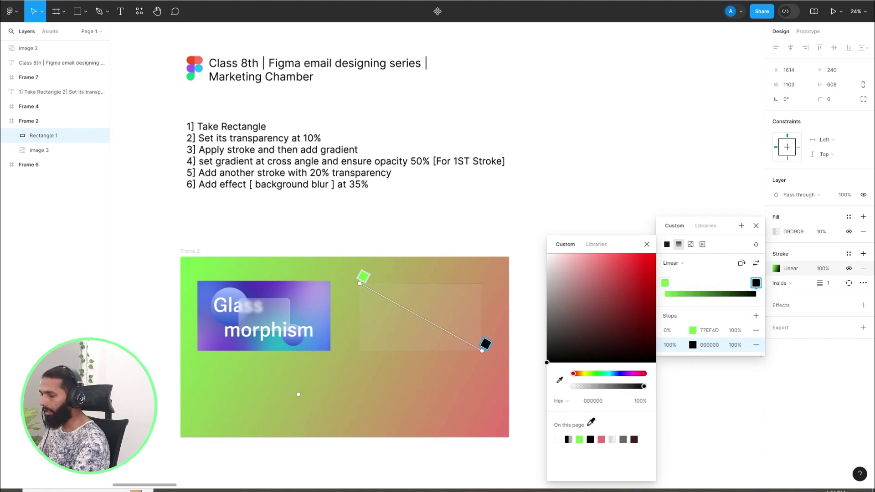
pyautogui.click(647, 244)
pyautogui.click(756, 226)
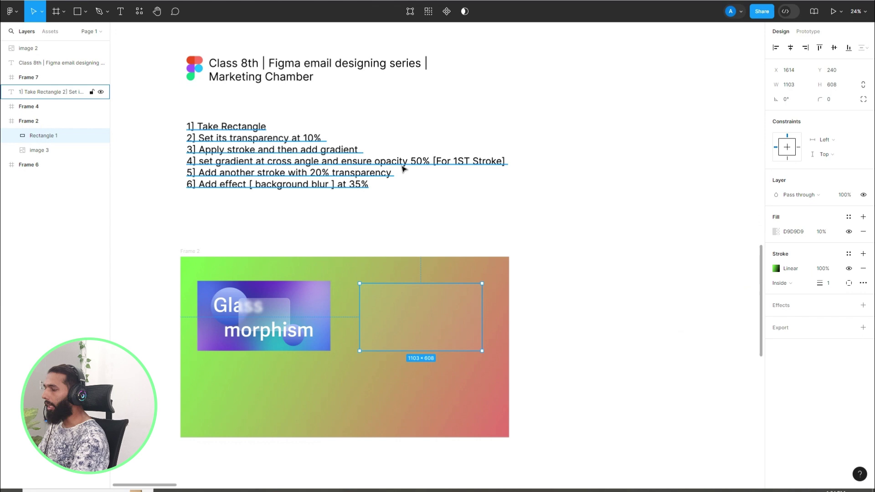
# - Set the gradient stroke to 50% opacity and add a second black 000000 stroke at 20%
pyautogui.click(829, 270)
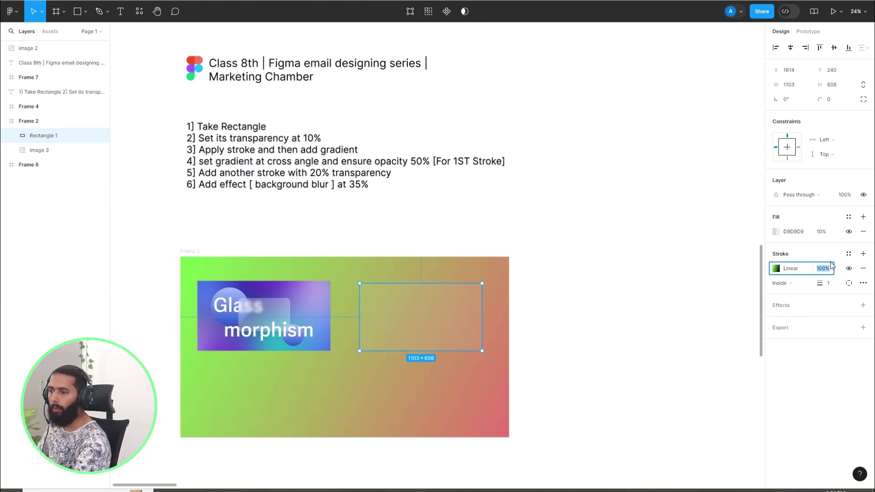
pyautogui.press('Escape')
pyautogui.click(824, 271)
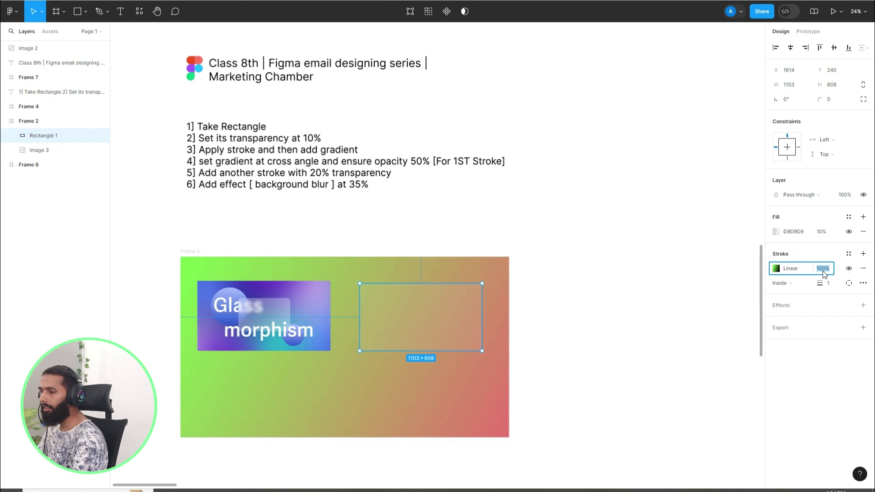
pyautogui.write('50')
pyautogui.press('Return')
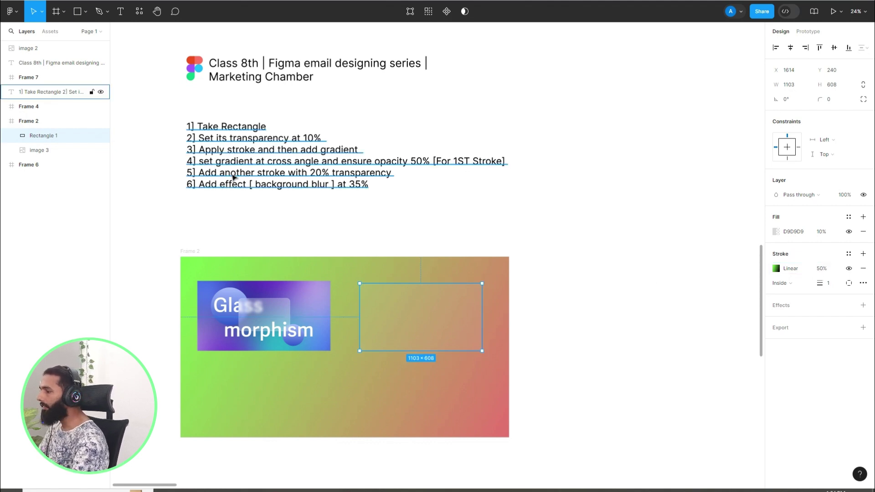
pyautogui.click(863, 254)
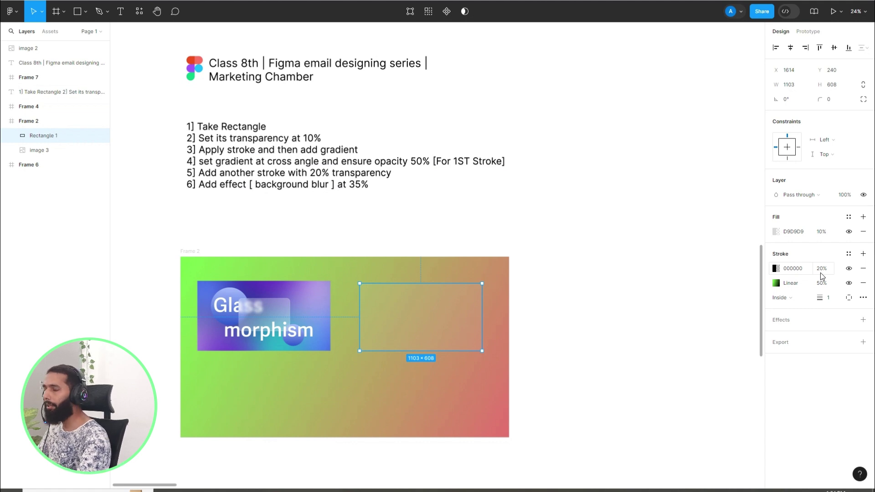
# - Turn the second stroke into a diagonal linear gradient from green 77EF4D to black 000000
pyautogui.click(775, 269)
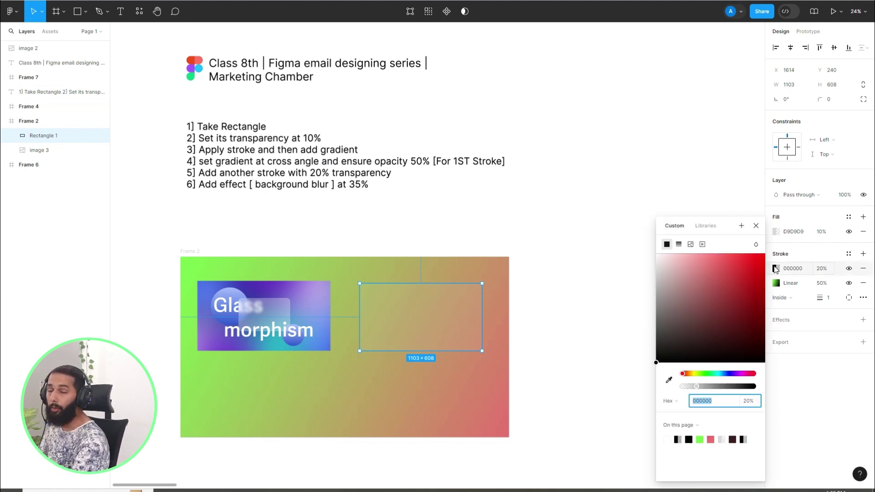
pyautogui.click(679, 247)
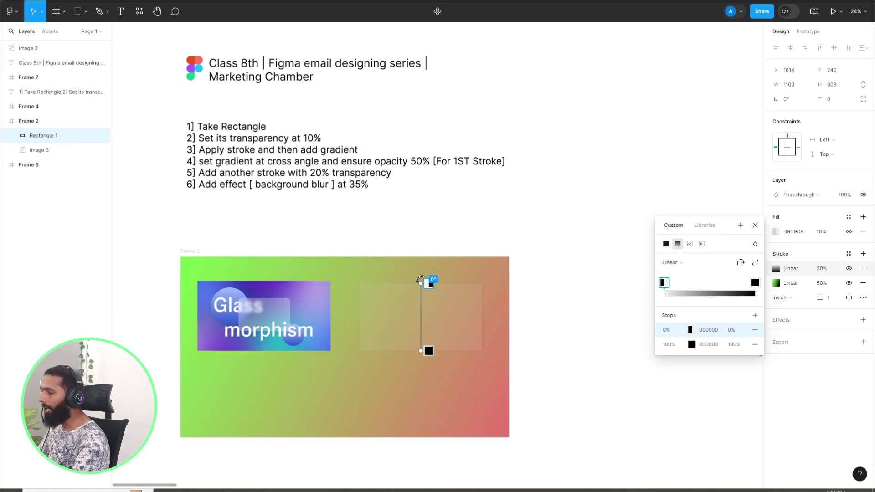
pyautogui.moveTo(421, 282); pyautogui.dragTo(360, 283)
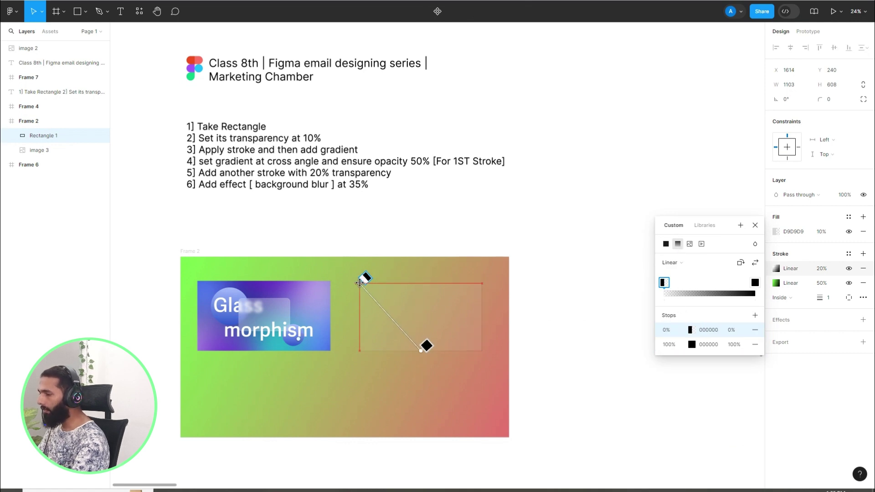
pyautogui.moveTo(420, 350); pyautogui.dragTo(480, 350)
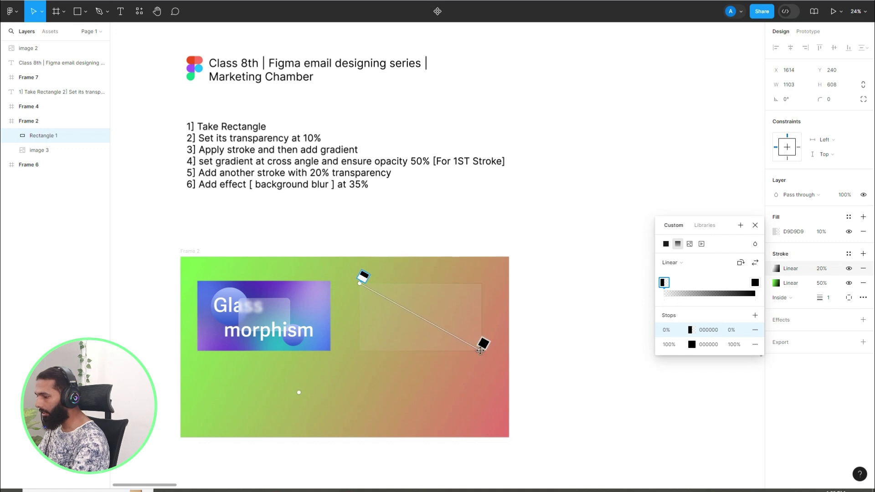
pyautogui.click(691, 329)
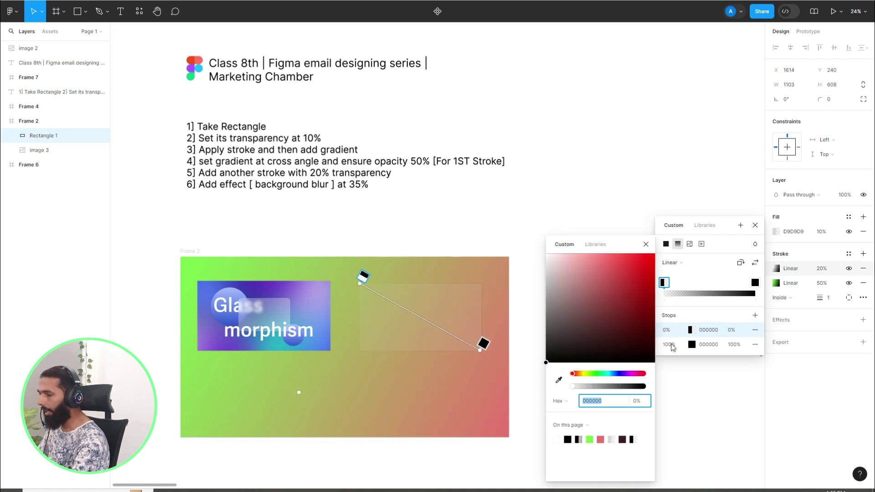
pyautogui.click(589, 439)
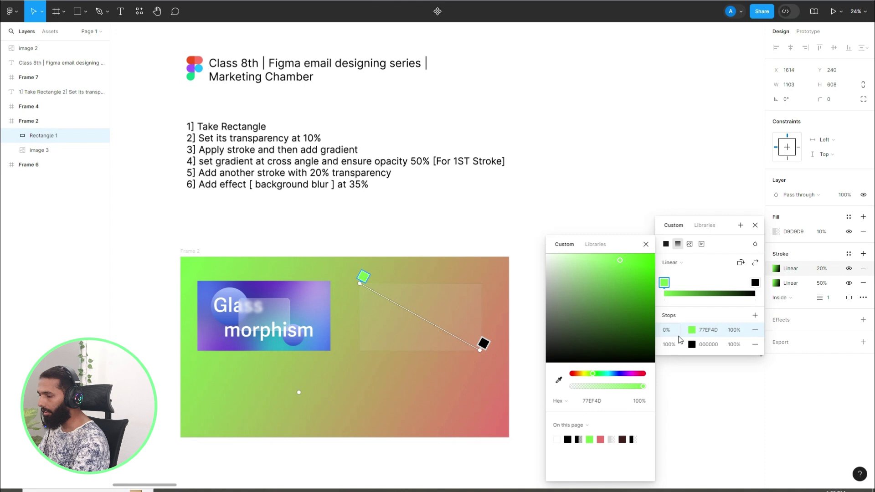
pyautogui.click(691, 345)
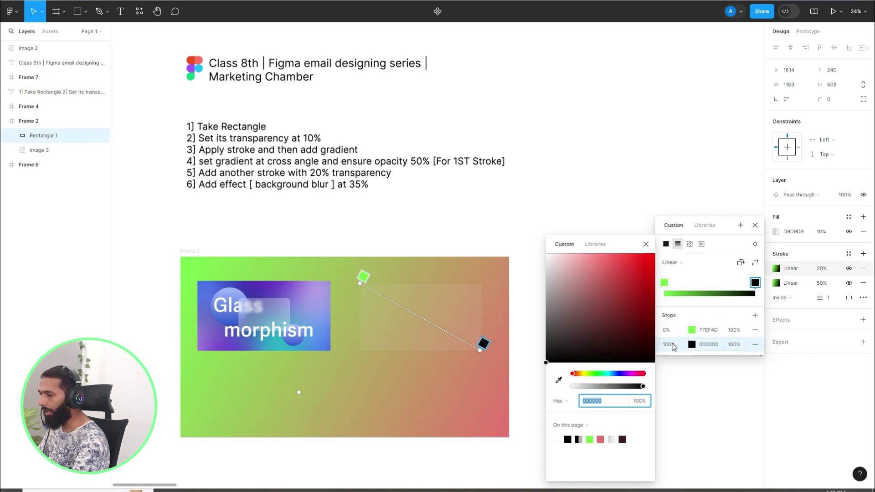
pyautogui.click(646, 244)
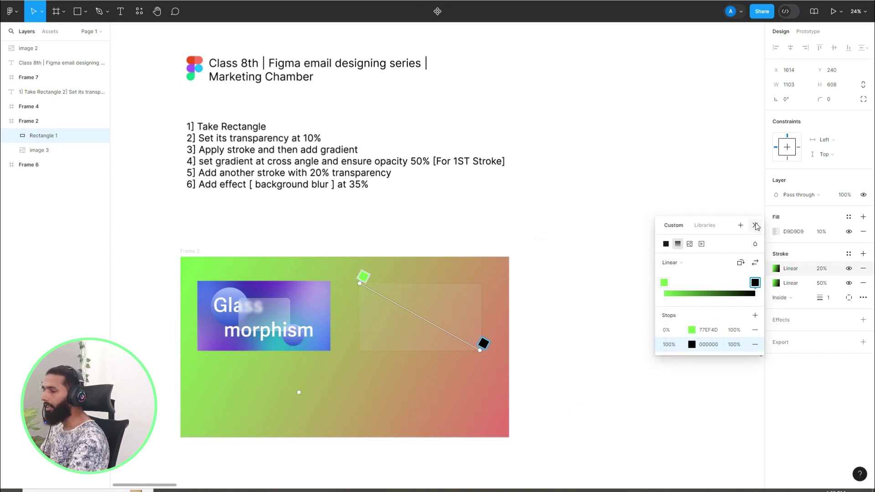
pyautogui.click(755, 225)
pyautogui.click(531, 252)
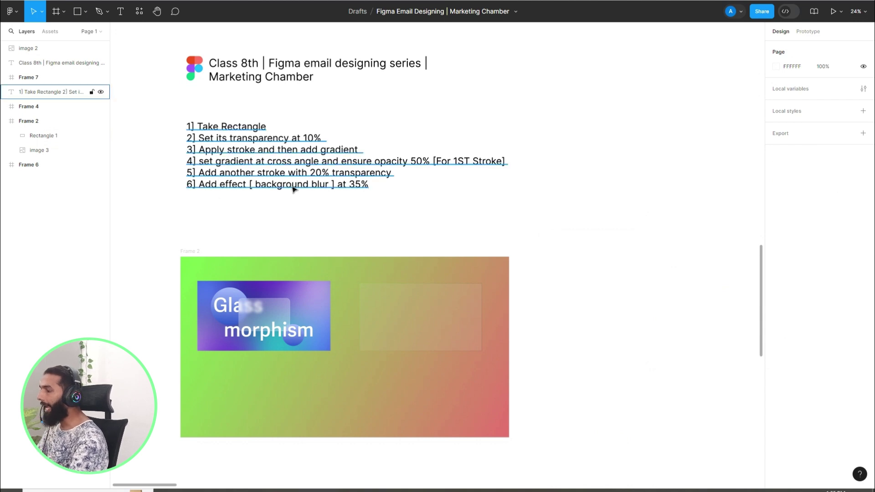
# - Give Rectangle 1 a Background blur effect with a blur amount of 35
pyautogui.click(459, 319)
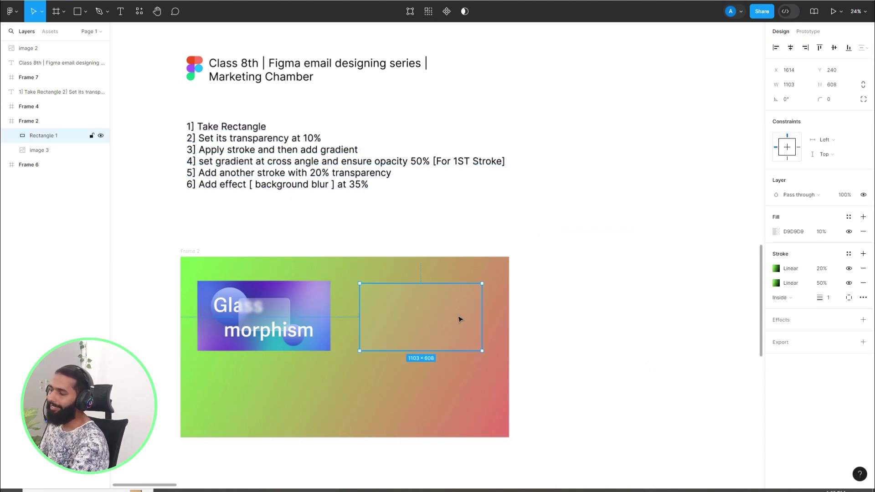
pyautogui.click(781, 320)
pyautogui.click(806, 336)
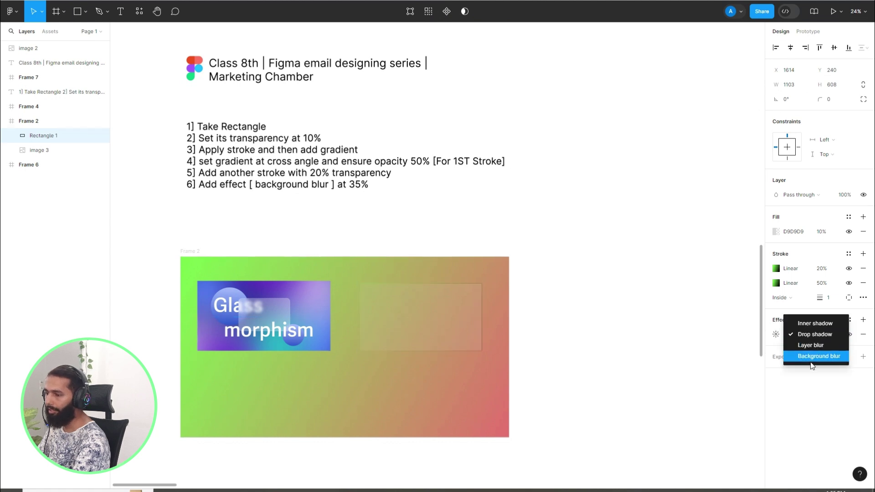
pyautogui.click(808, 356)
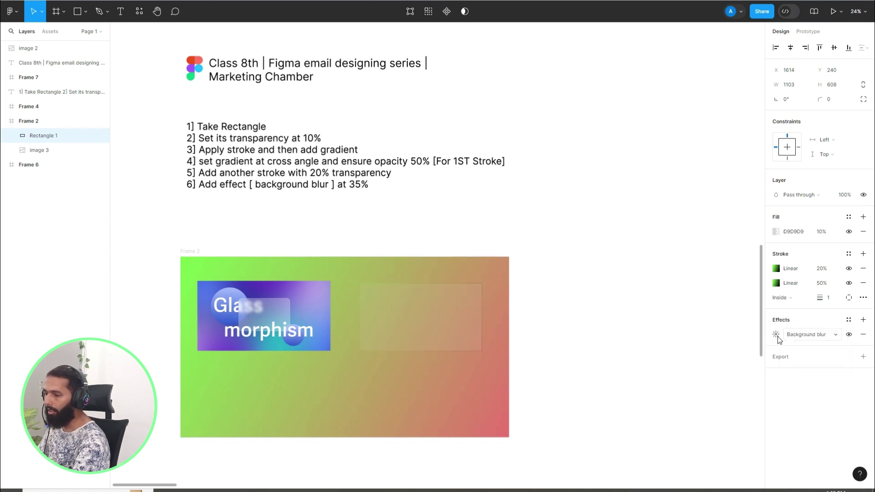
pyautogui.click(774, 335)
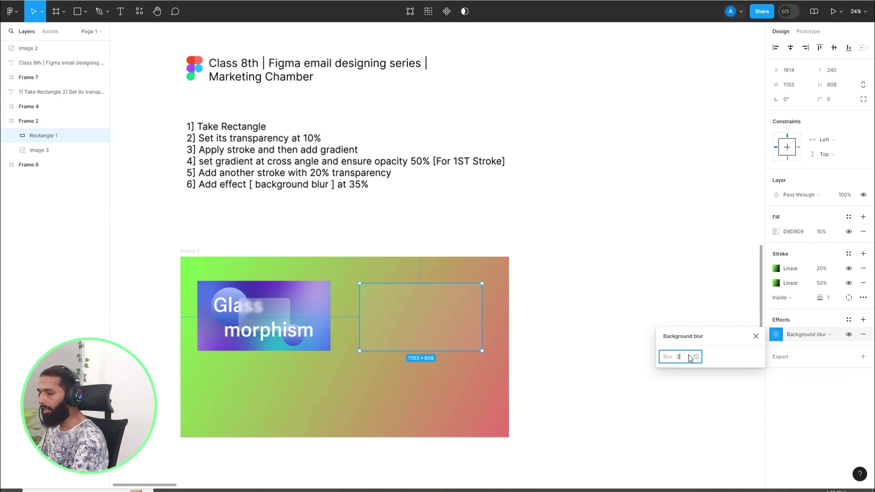
pyautogui.press('Return')
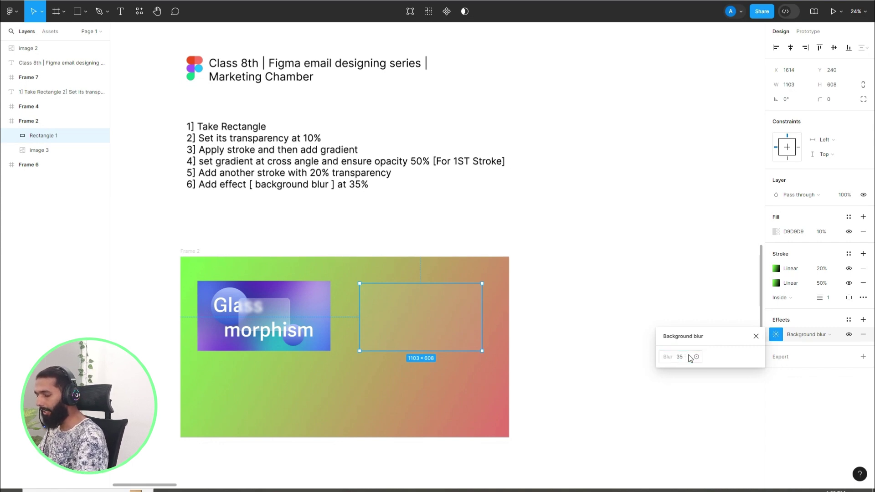
pyautogui.click(756, 336)
pyautogui.click(598, 321)
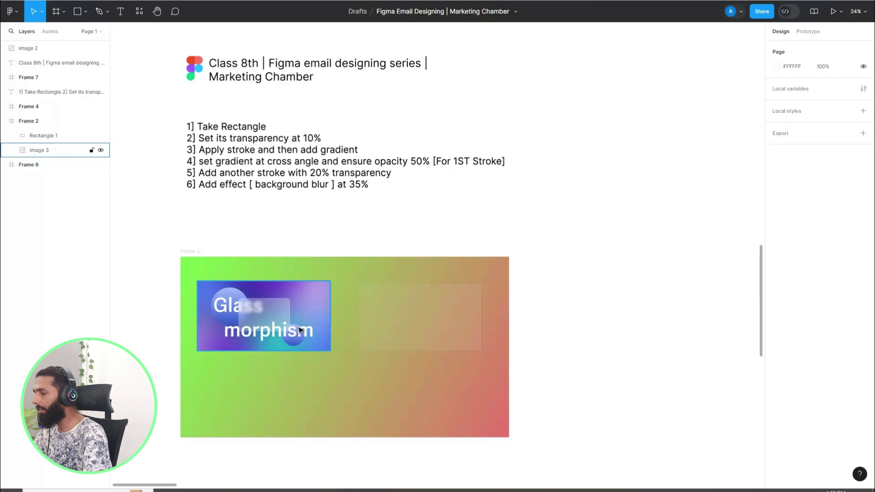
# - Search Google for '3d ball' and copy the Pngtree blue sphere image
pyautogui.hotkey('ctrl', 't')
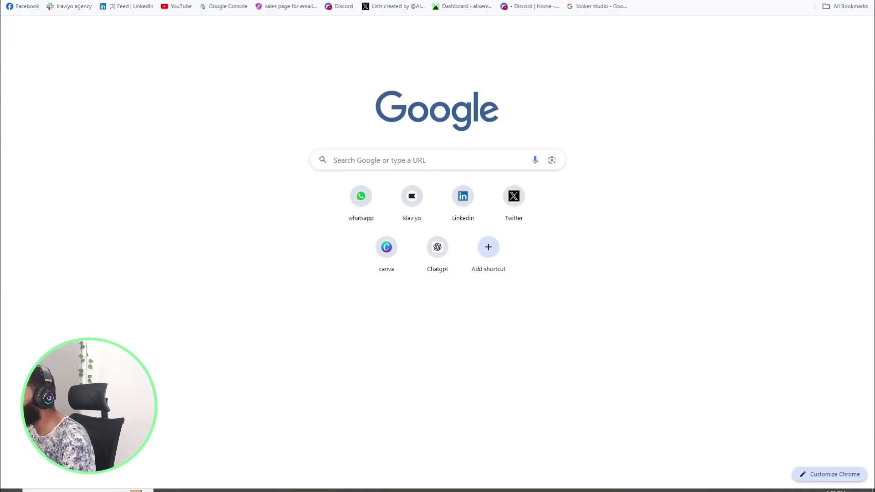
pyautogui.write('3d')
pyautogui.press('Down')
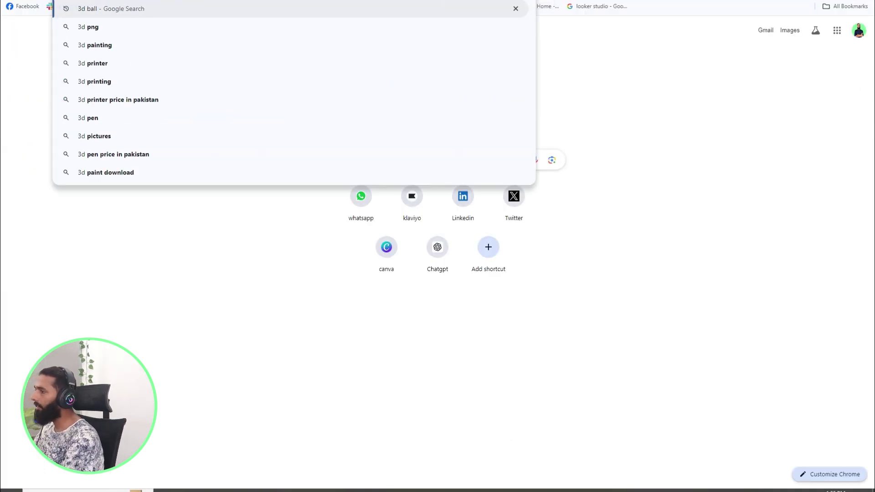
pyautogui.press('Return')
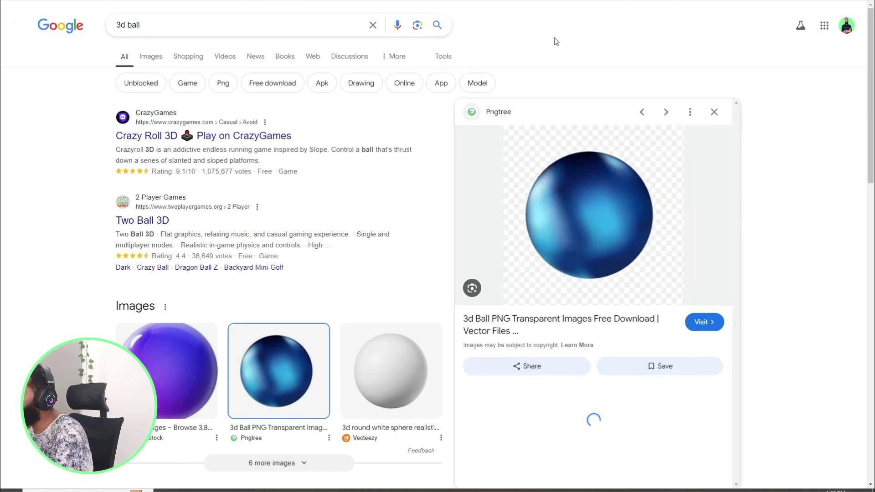
pyautogui.rightClick(598, 218)
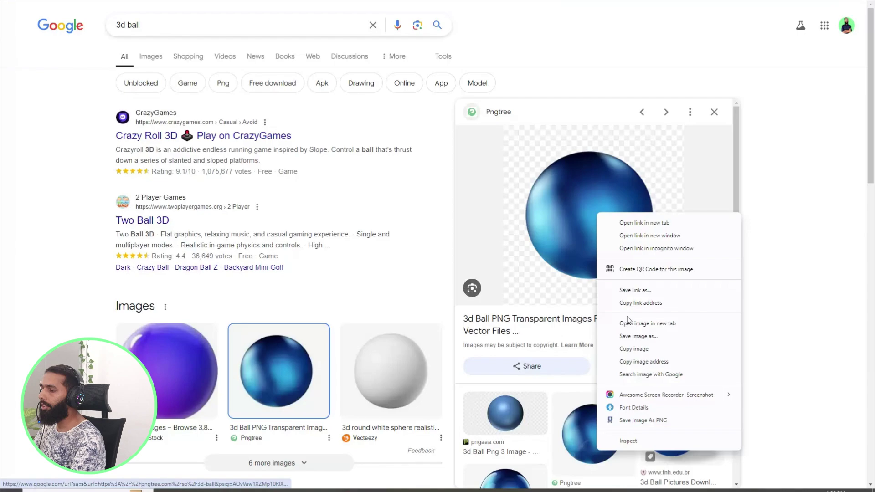
pyautogui.click(657, 350)
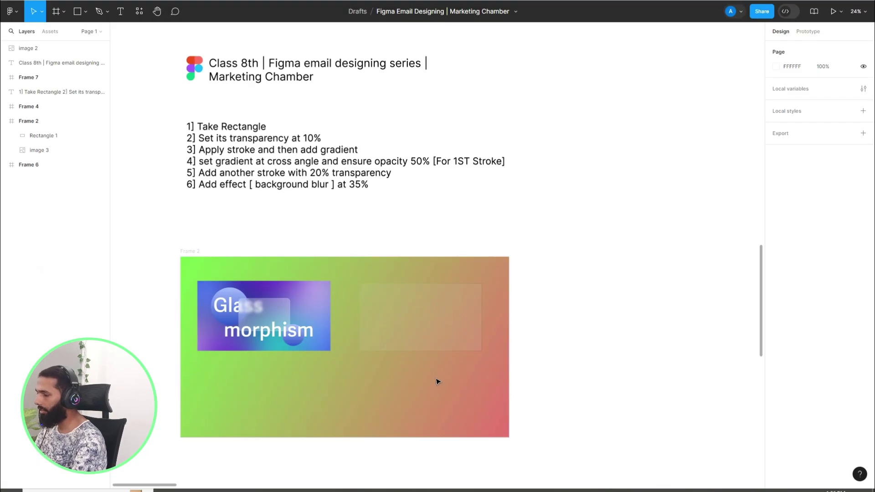
# - Paste the blue ball at the glass rectangle's lower-right corner and bring the rectangle in front
pyautogui.hotkey('ctrl', 'v')
pyautogui.moveTo(445, 262); pyautogui.dragTo(459, 351)
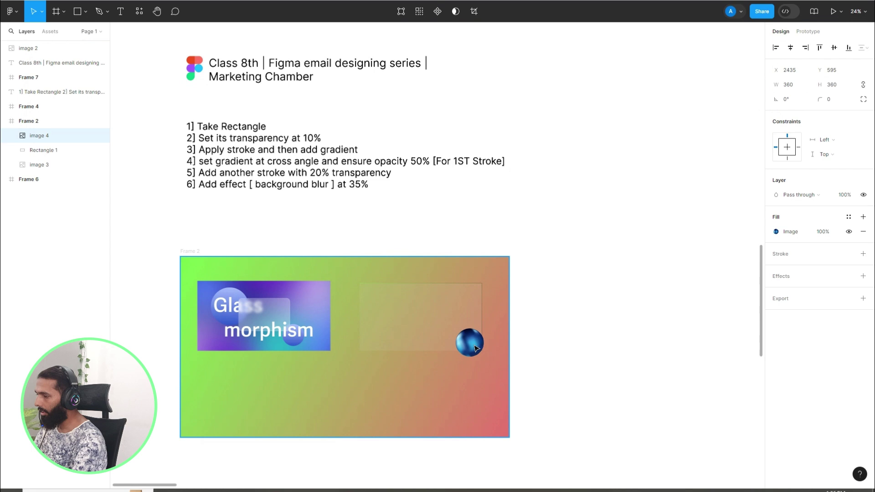
pyautogui.scroll(3, 392, 342)
pyautogui.click(432, 294)
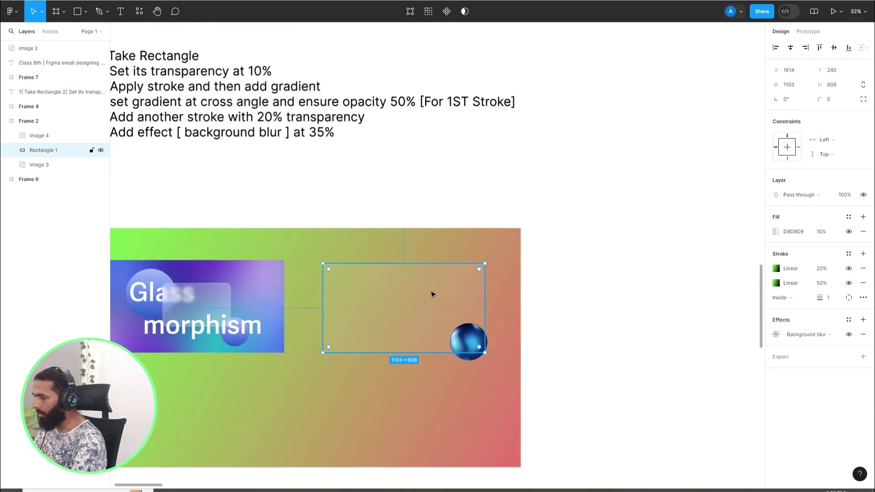
pyautogui.rightClick(431, 292)
pyautogui.click(455, 267)
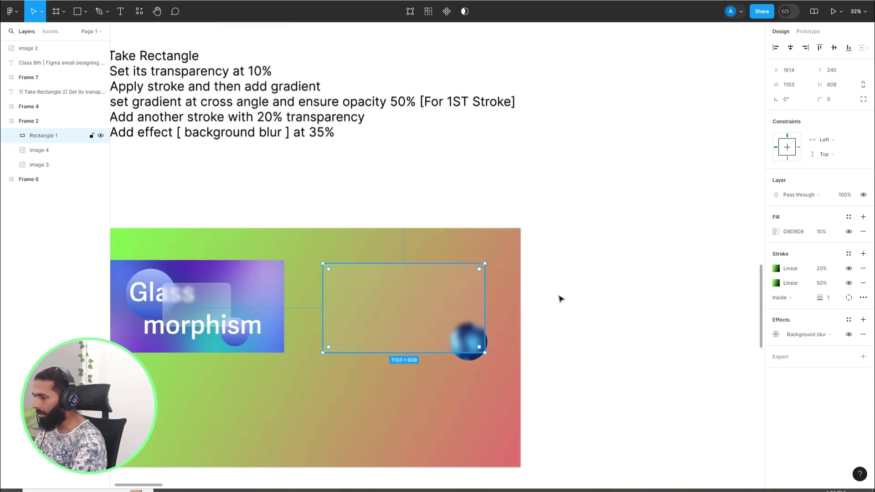
pyautogui.click(576, 311)
# - Add a Layer blur of 15 to the ball image
pyautogui.click(471, 361)
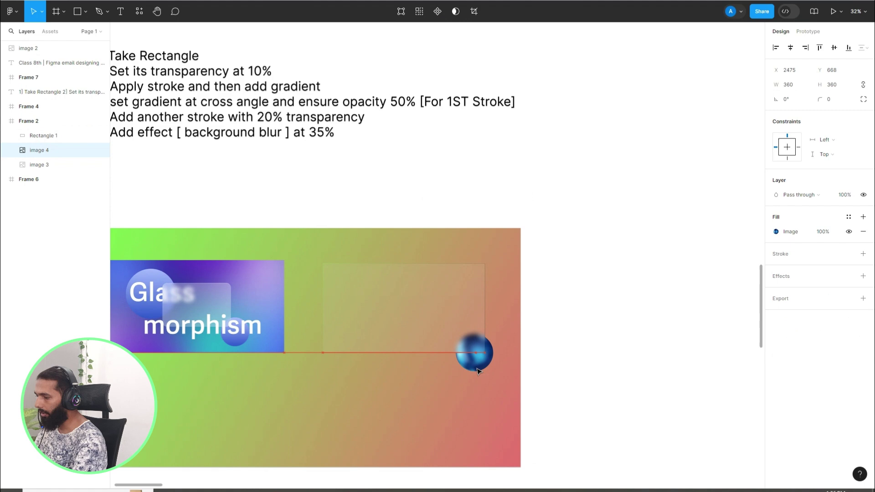
pyautogui.scroll(5, 472, 362)
pyautogui.hscroll(-5, 450, 404)
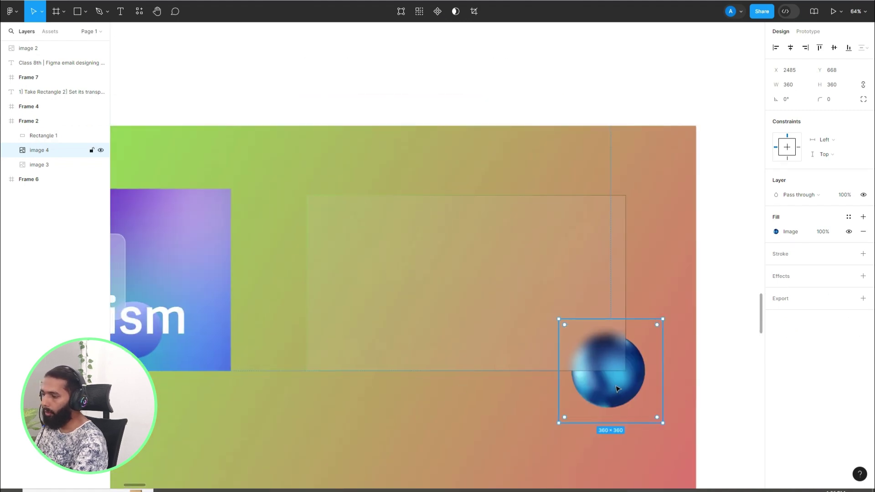
pyautogui.click(780, 276)
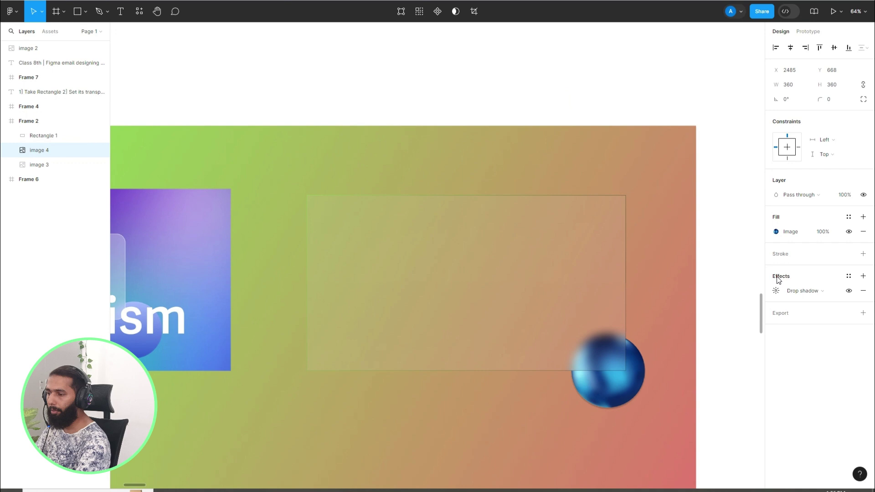
pyautogui.click(798, 291)
pyautogui.click(810, 303)
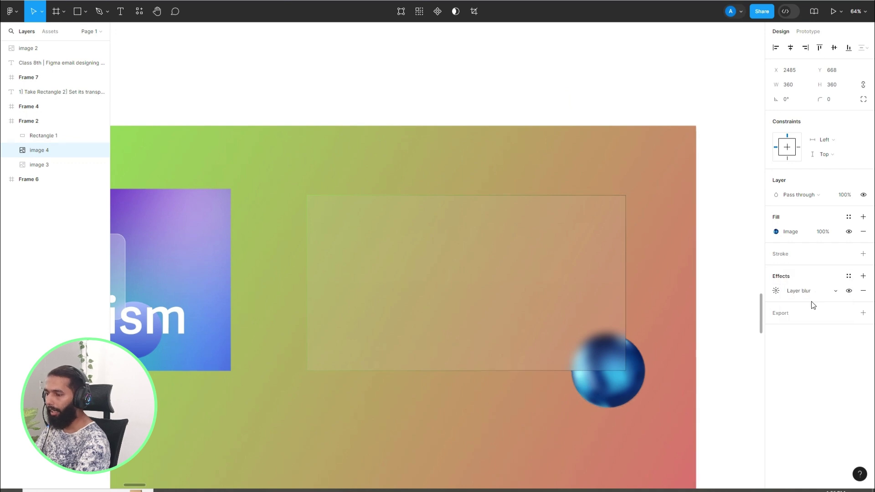
pyautogui.click(777, 291)
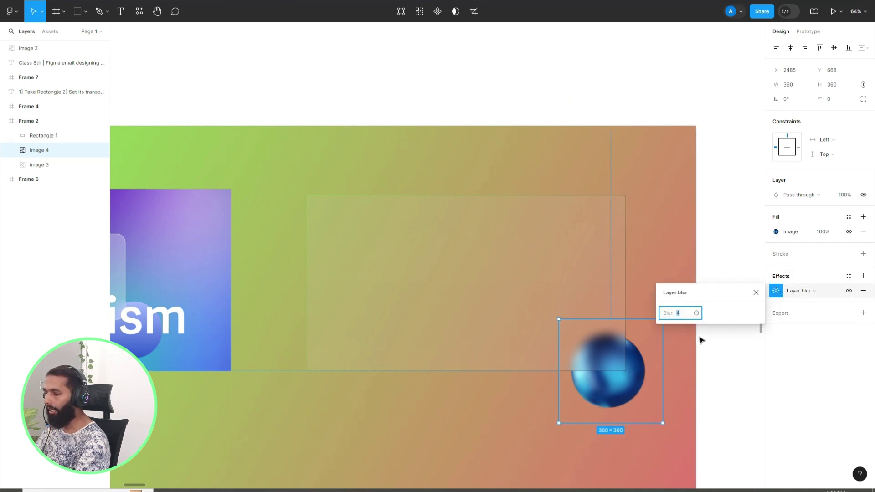
pyautogui.press('Return')
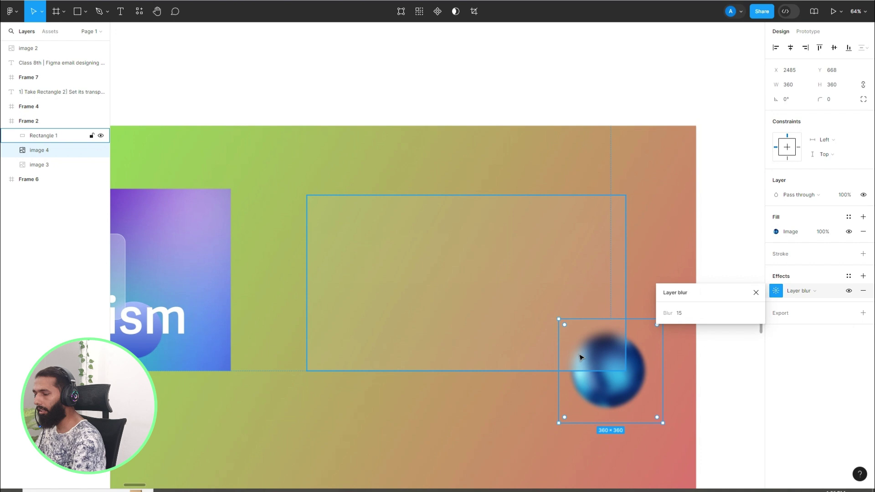
pyautogui.scroll(-3, 580, 355)
# - Add a bold 'GLASS' text box near the top of the gradient frame
pyautogui.click(688, 226)
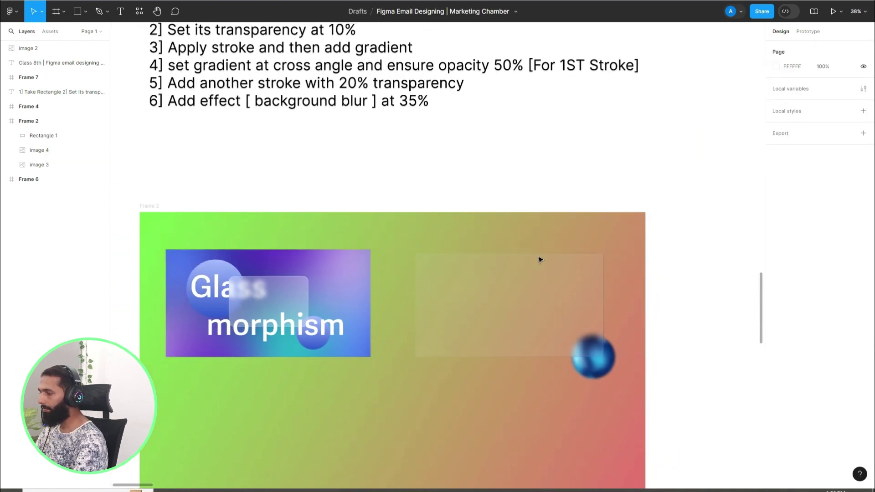
pyautogui.scroll(-1, 539, 258)
pyautogui.click(119, 11)
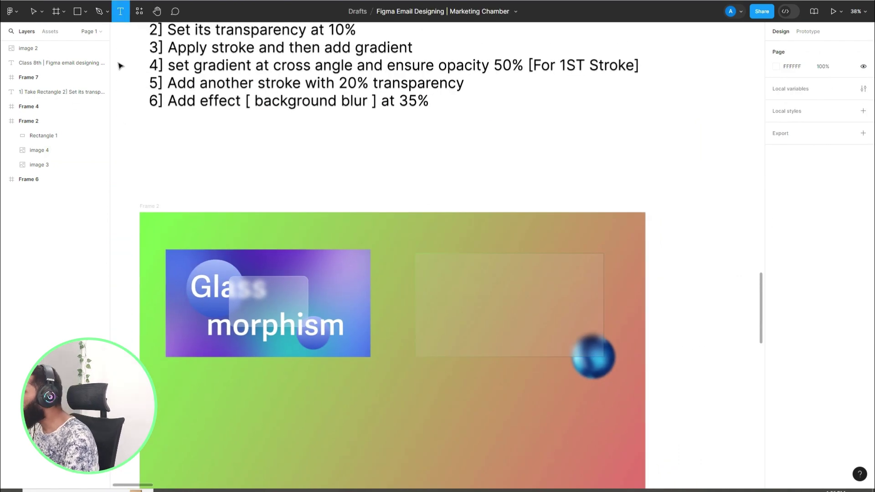
pyautogui.moveTo(405, 239); pyautogui.dragTo(450, 258)
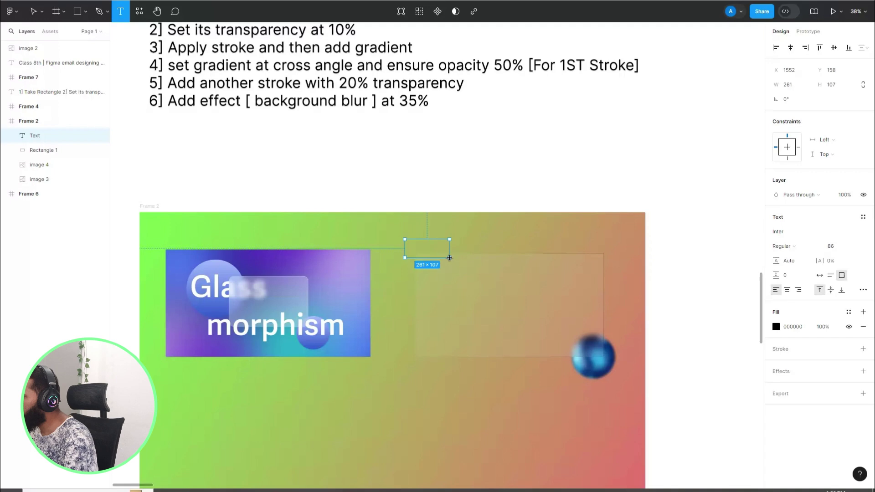
pyautogui.write('GLASS')
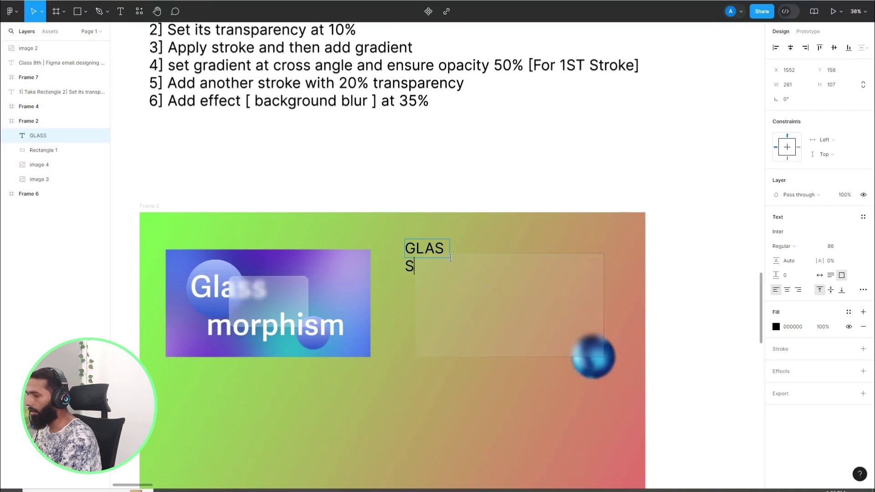
pyautogui.hotkey('ctrl', 'a')
pyautogui.hotkey('ctrl', 'b')
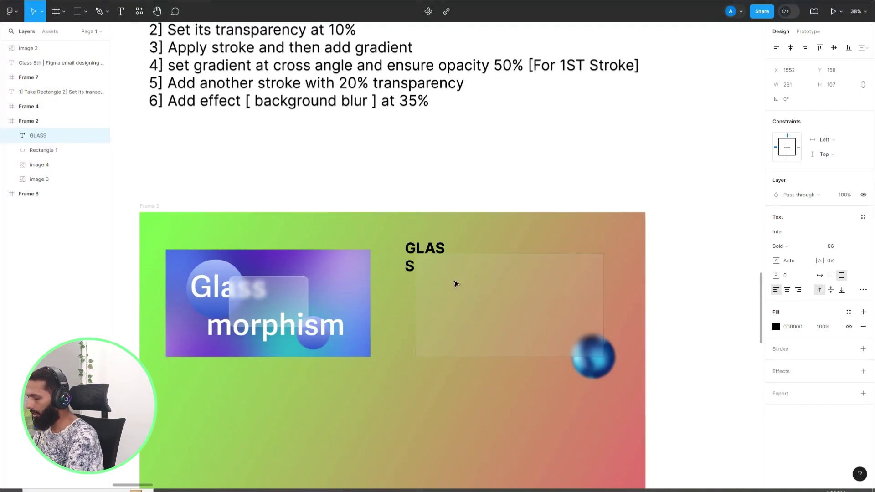
pyautogui.press('Escape')
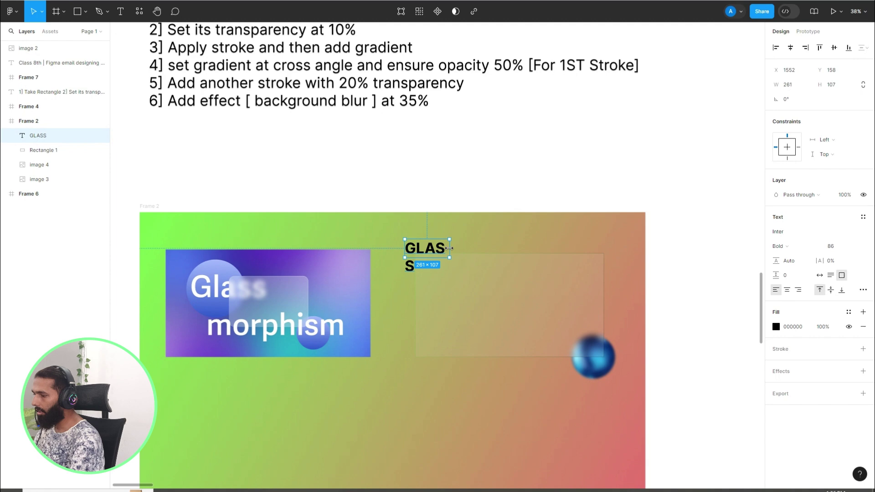
# - Widen the GLASS box and raise its font size to 152
pyautogui.moveTo(449, 249); pyautogui.dragTo(468, 248)
pyautogui.doubleClick(414, 248)
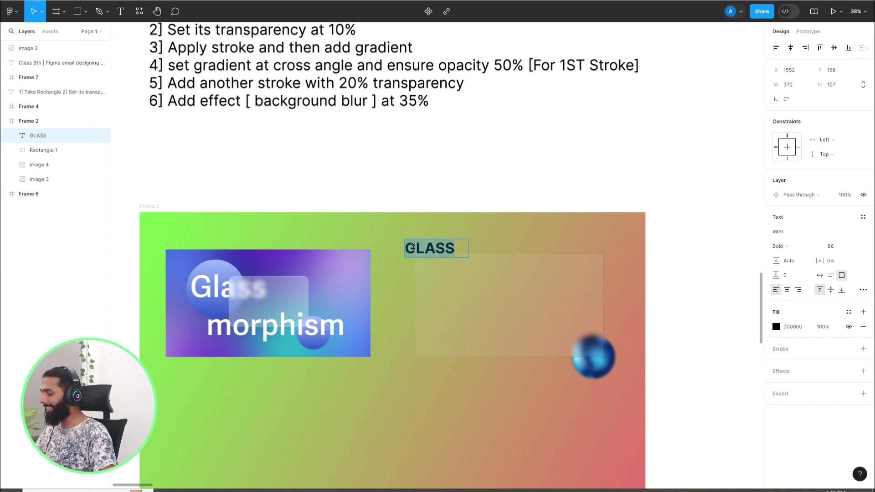
pyautogui.hotkey('ctrl', 'shift', '.')
pyautogui.hotkey('ctrl', 'shift', '.')
pyautogui.hotkey('ctrl', 'shift', '.')
pyautogui.hotkey('ctrl', 'shift', '.')
pyautogui.hotkey('ctrl', 'shift', '.')
pyautogui.hotkey('ctrl', 'shift', '.')
pyautogui.hotkey('ctrl', 'shift', '.')
pyautogui.hotkey('ctrl', 'shift', '.')
pyautogui.hotkey('ctrl', 'shift', '.')
pyautogui.hotkey('ctrl', 'shift', '.')
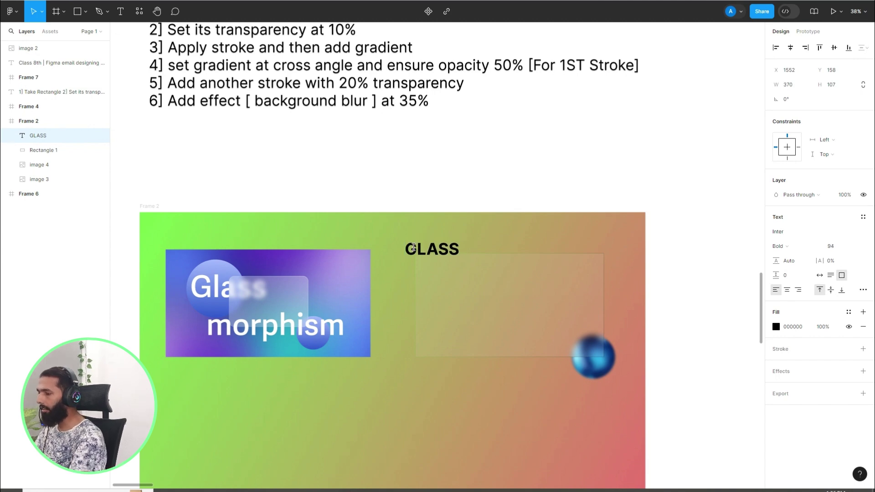
pyautogui.hotkey('ctrl', 'shift', '.')
pyautogui.hotkey('ctrl', 'shift', '.')
pyautogui.hotkey('ctrl', 'shift', '.')
pyautogui.hotkey('ctrl', 'shift', '.')
pyautogui.hotkey('ctrl', 'shift', '.')
pyautogui.hotkey('ctrl', 'shift', '.')
pyautogui.hotkey('ctrl', 'shift', '.')
pyautogui.hotkey('ctrl', 'shift', '.')
pyautogui.hotkey('ctrl', 'shift', '.')
pyautogui.hotkey('ctrl', 'shift', '.')
pyautogui.hotkey('ctrl', 'shift', '.')
pyautogui.hotkey('ctrl', 'shift', '.')
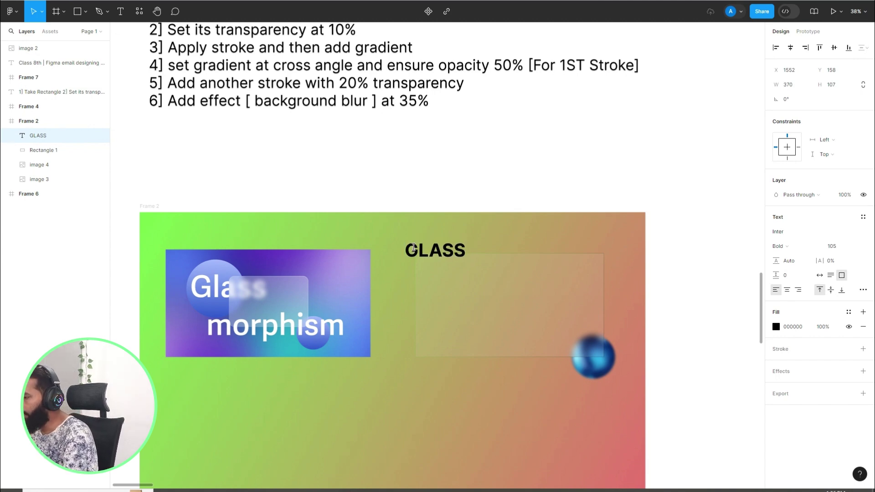
pyautogui.hotkey('ctrl', 'shift', '.')
pyautogui.hotkey('ctrl', 'shift', '.')
pyautogui.hotkey('ctrl', 'shift', '.')
pyautogui.hotkey('ctrl', 'shift', '.')
pyautogui.hotkey('ctrl', 'shift', '.')
pyautogui.hotkey('ctrl', 'shift', '.')
pyautogui.hotkey('ctrl', 'shift', '.')
pyautogui.hotkey('ctrl', 'shift', '.')
pyautogui.hotkey('ctrl', 'shift', '.')
pyautogui.hotkey('ctrl', 'shift', '.')
pyautogui.hotkey('ctrl', 'shift', '.')
pyautogui.hotkey('ctrl', 'shift', '.')
pyautogui.hotkey('ctrl', 'shift', '.')
pyautogui.hotkey('ctrl', 'shift', '.')
pyautogui.hotkey('ctrl', 'shift', '.')
pyautogui.hotkey('ctrl', 'shift', '.')
pyautogui.hotkey('ctrl', 'shift', '.')
pyautogui.hotkey('ctrl', 'shift', '.')
pyautogui.hotkey('ctrl', 'shift', '.')
pyautogui.hotkey('ctrl', 'shift', '.')
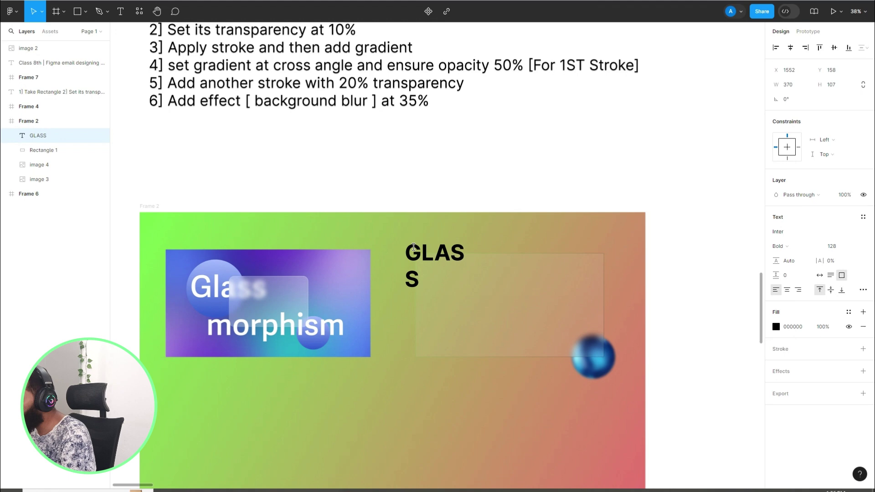
pyautogui.hotkey('ctrl', 'shift', '.')
pyautogui.hotkey('ctrl', 'shift', '.')
pyautogui.hotkey('ctrl', 'shift', '.')
pyautogui.hotkey('ctrl', 'shift', '.')
pyautogui.hotkey('ctrl', 'shift', '.')
pyautogui.hotkey('ctrl', 'shift', '.')
pyautogui.hotkey('ctrl', 'shift', '.')
pyautogui.hotkey('ctrl', 'shift', '.')
pyautogui.hotkey('ctrl', 'shift', '.')
pyautogui.hotkey('ctrl', 'shift', '.')
pyautogui.hotkey('ctrl', 'shift', '.')
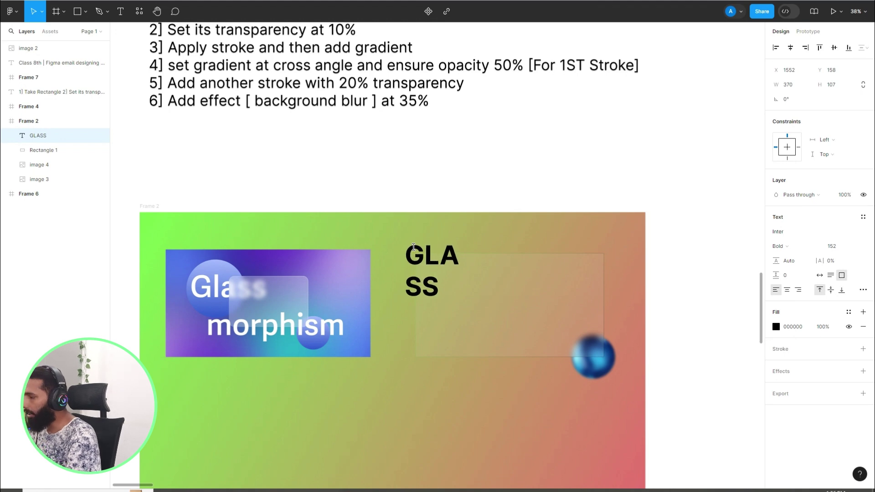
# - Switch GLASS to Helvetica Bold and widen the box to 679 px to keep one line
pyautogui.click(796, 240)
pyautogui.click(708, 287)
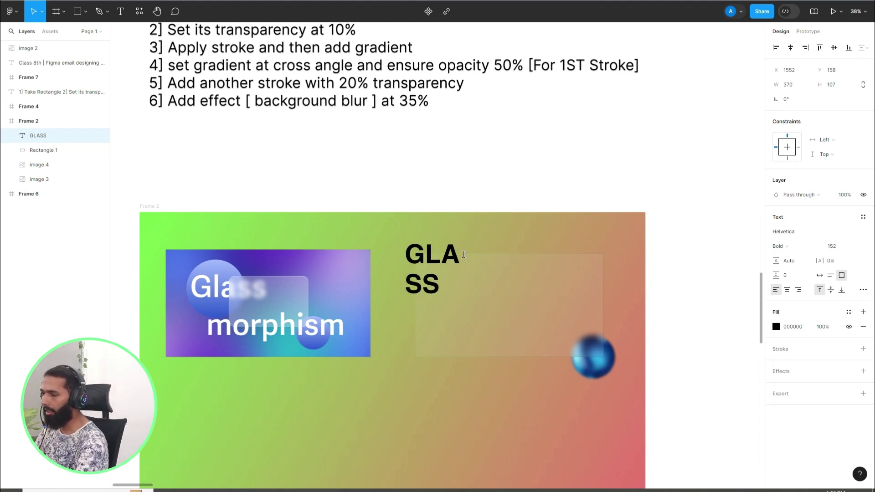
pyautogui.click(788, 248)
pyautogui.click(499, 257)
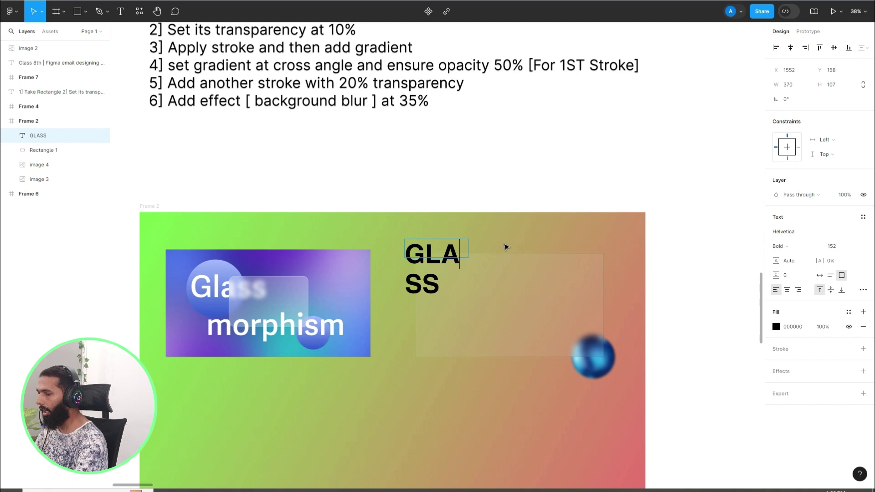
pyautogui.moveTo(468, 247); pyautogui.dragTo(520, 248)
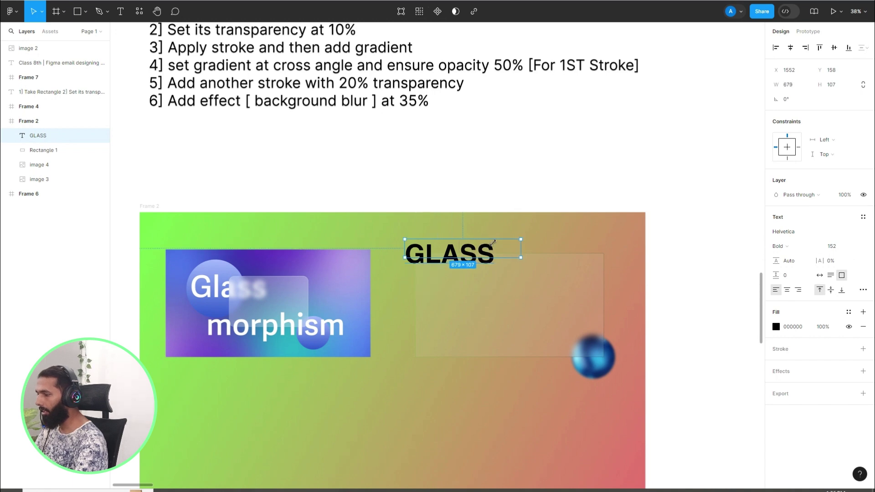
# - Bring the glass rectangle (Rectangle 1) to the front so it covers the GLASS text
pyautogui.click(493, 282)
pyautogui.rightClick(490, 281)
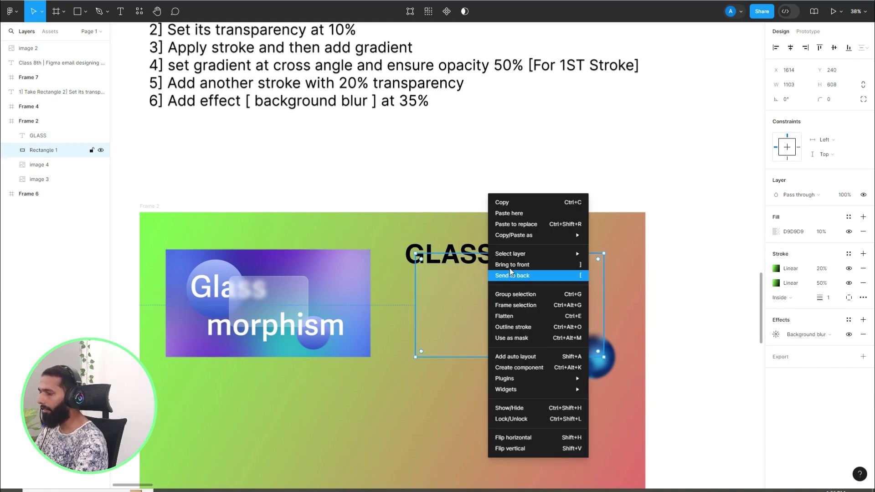
pyautogui.click(524, 264)
pyautogui.click(666, 258)
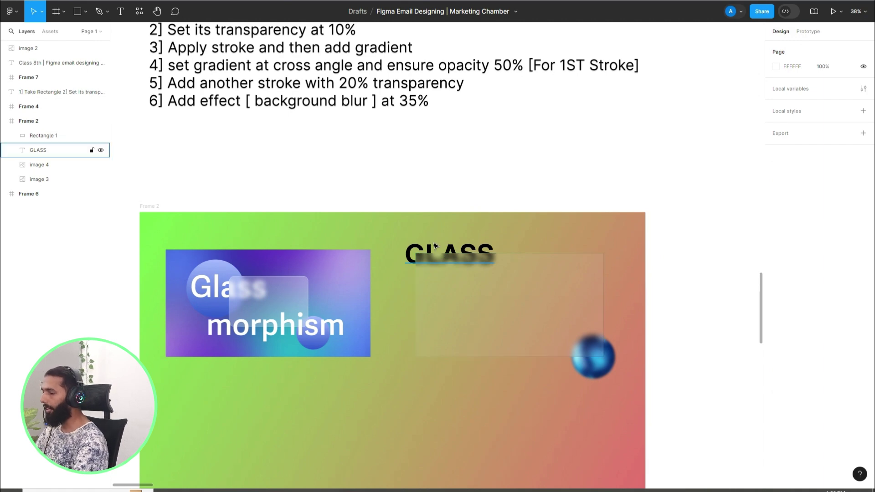
# - Duplicate the GLASS text below it near the blue ball and retype the copy as MORPHISM
pyautogui.click(435, 246)
pyautogui.moveTo(435, 247); pyautogui.dragTo(509, 347)
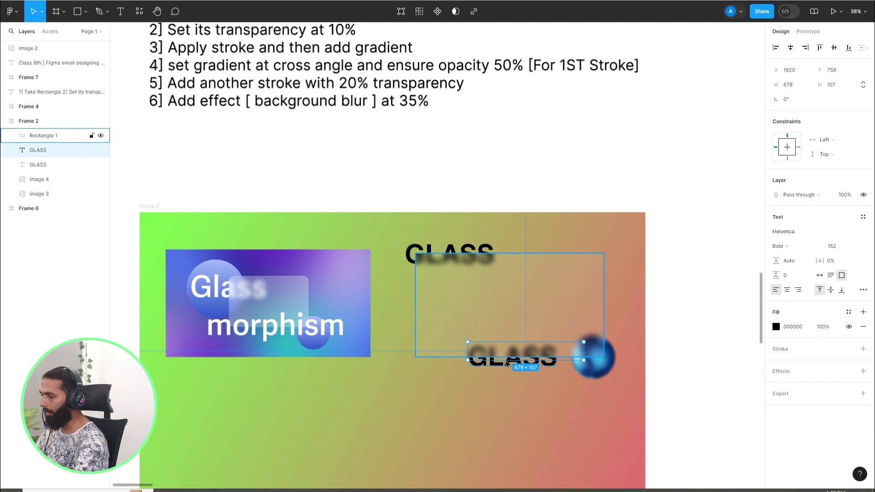
pyautogui.doubleClick(506, 367)
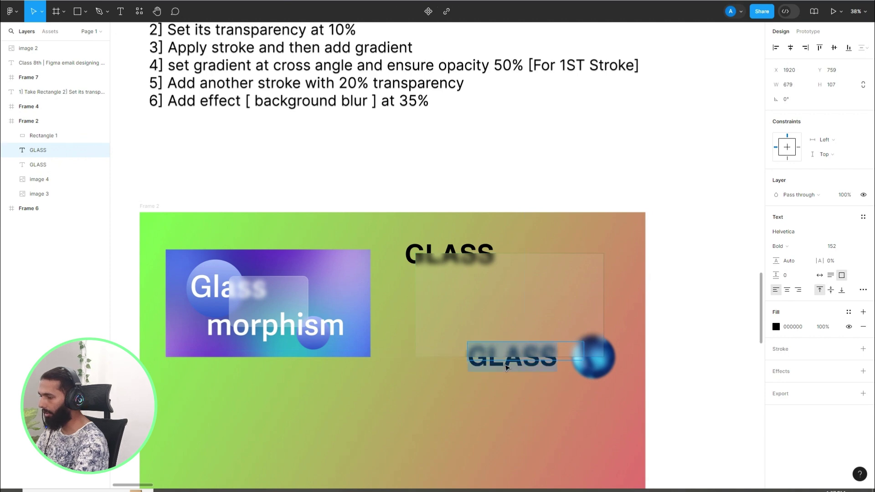
pyautogui.write('mor')
pyautogui.press('BackSpace')
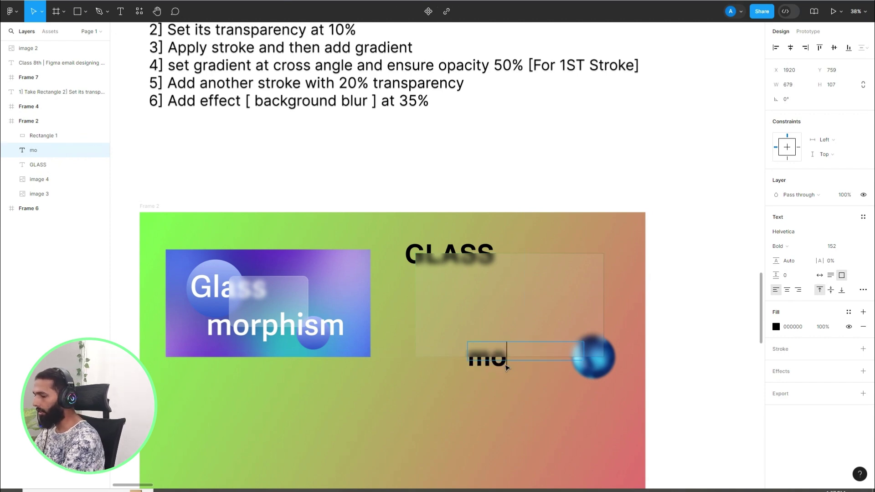
pyautogui.press('BackSpace')
pyautogui.press('BackSpace')
pyautogui.write('MORPHISM')
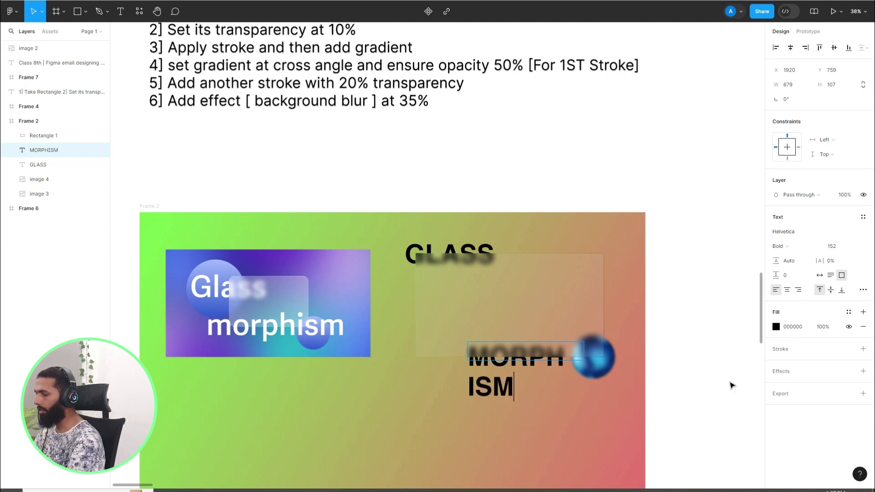
pyautogui.press('Escape')
# - Widen the MORPHISM text box to one line and shift it slightly right along the card's lower edge
pyautogui.moveTo(466, 352); pyautogui.dragTo(419, 352)
pyautogui.click(682, 363)
pyautogui.moveTo(513, 370); pyautogui.dragTo(531, 369)
pyautogui.scroll(3, 654, 331)
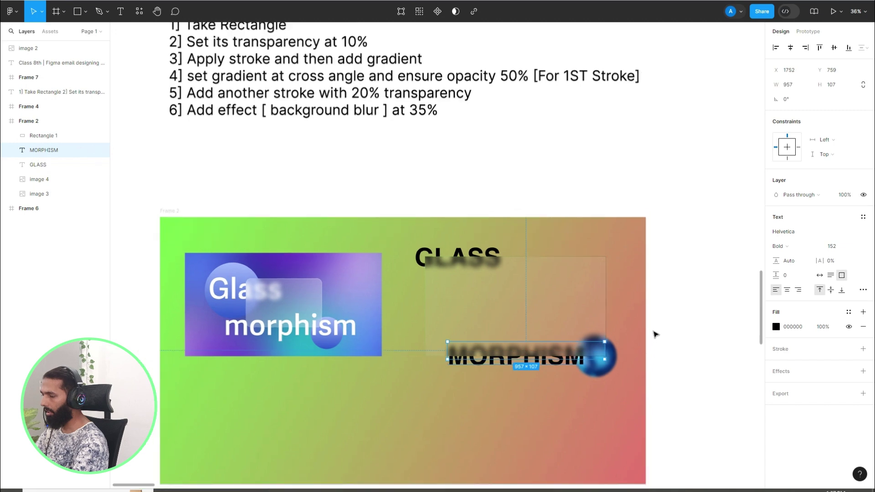
pyautogui.scroll(-2, 461, 336)
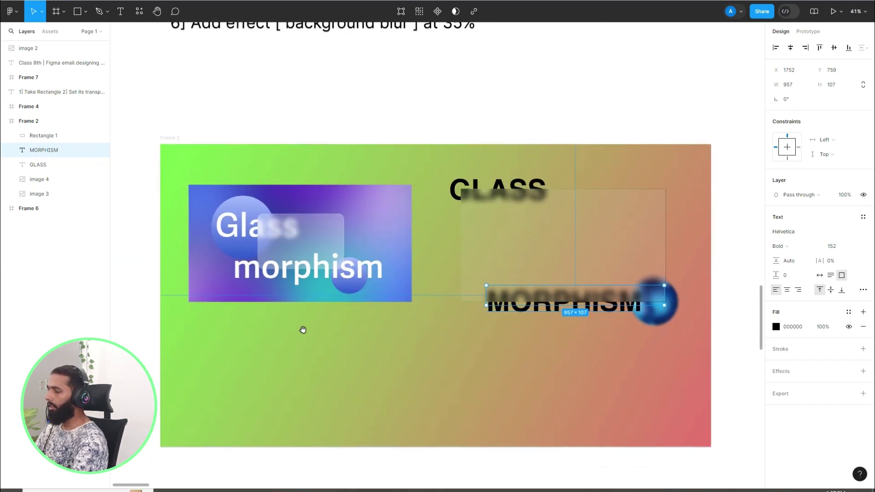
# - Move the GLASS heading a few pixels right to X 1579, Y 148
pyautogui.click(163, 299)
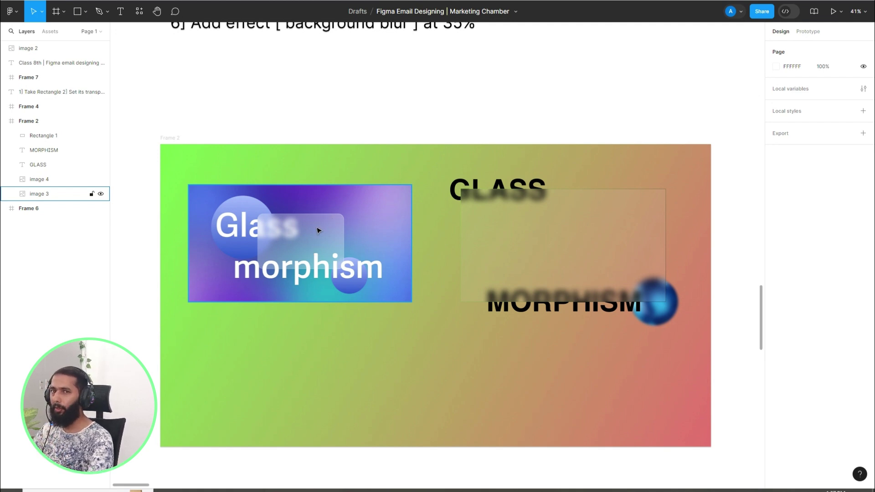
pyautogui.moveTo(500, 182)
pyautogui.mouseDown()
pyautogui.moveTo(528, 184)
pyautogui.moveTo(505, 180)
pyautogui.mouseUp()
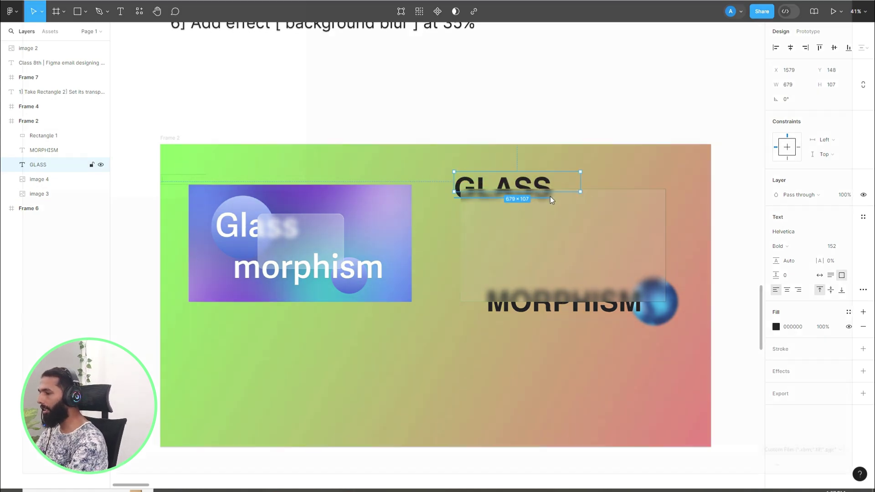
# - Import the photo of a woman checking her watch and move it onto the frame
pyautogui.hotkey('ctrl', 'shift', 'k')
pyautogui.doubleClick(128, 96)
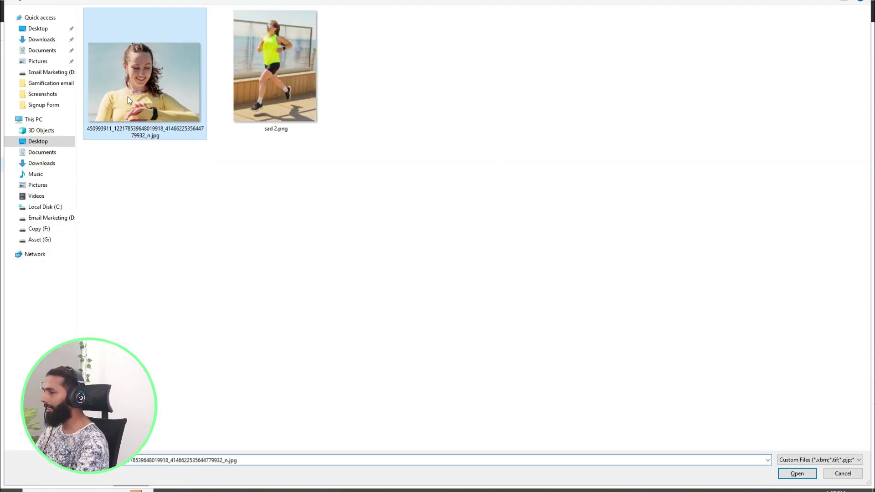
pyautogui.click(524, 102)
pyautogui.moveTo(560, 117); pyautogui.dragTo(592, 252)
# - Bring the glass rectangle to the front so it sits above the photo
pyautogui.click(661, 223)
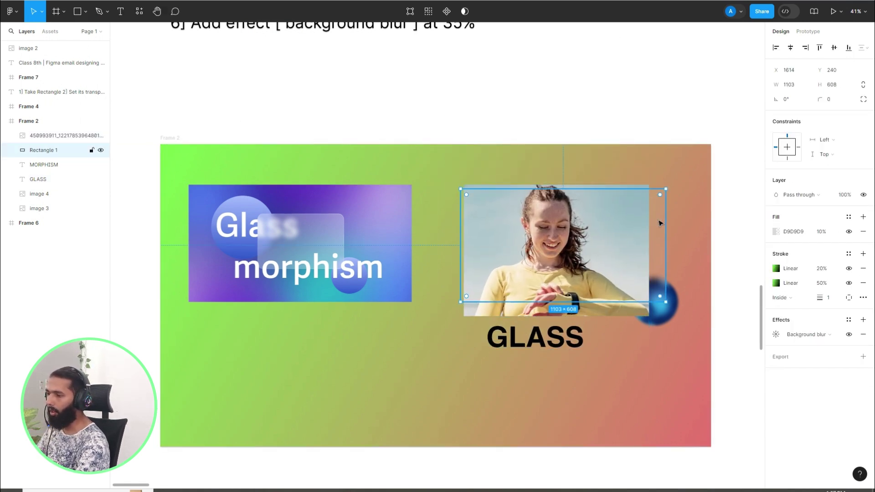
pyautogui.rightClick(655, 194)
pyautogui.click(693, 264)
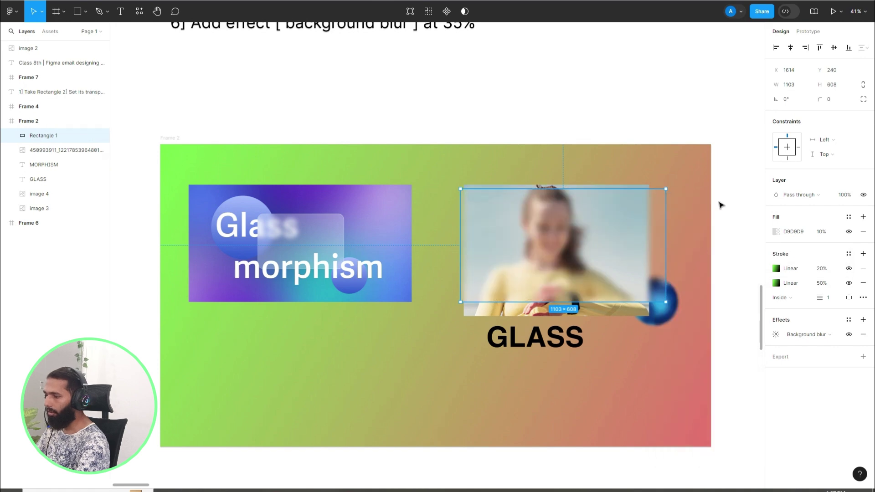
pyautogui.click(722, 196)
# - Resize the photo to fill the frame's right side behind the glass
pyautogui.click(571, 189)
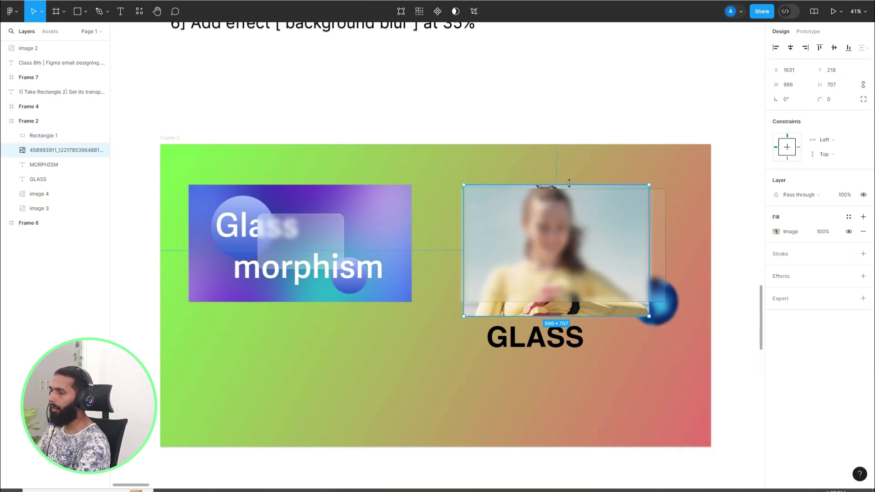
pyautogui.moveTo(570, 185)
pyautogui.mouseDown()
pyautogui.moveTo(581, 152)
pyautogui.moveTo(606, 179)
pyautogui.moveTo(598, 190)
pyautogui.moveTo(588, 182)
pyautogui.mouseUp()
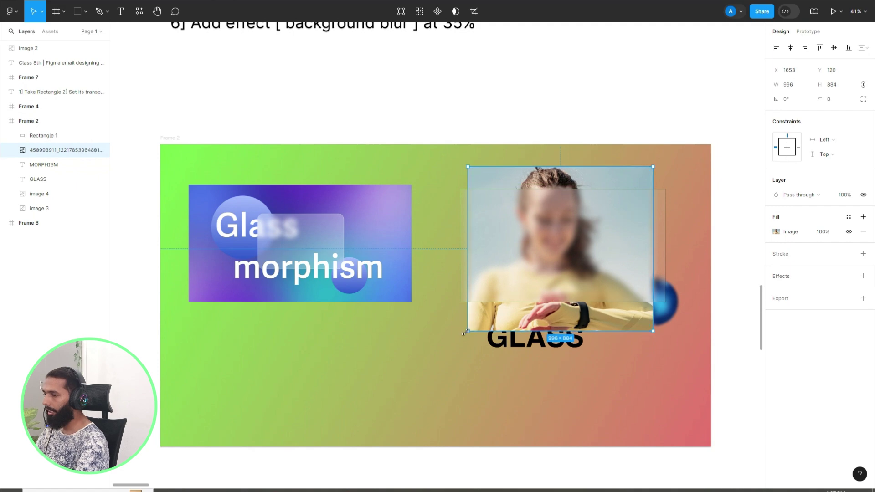
pyautogui.moveTo(468, 330); pyautogui.dragTo(461, 363)
pyautogui.click(333, 108)
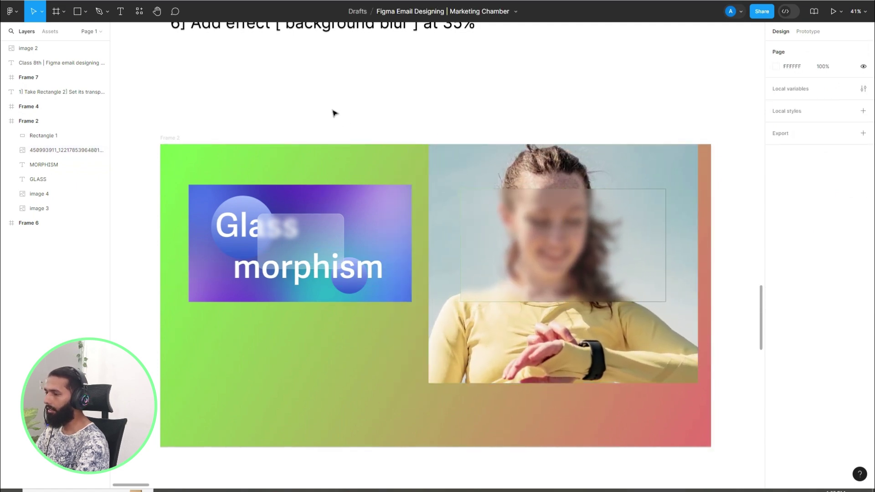
pyautogui.scroll(-3, 342, 123)
pyautogui.moveTo(525, 123); pyautogui.dragTo(537, 328)
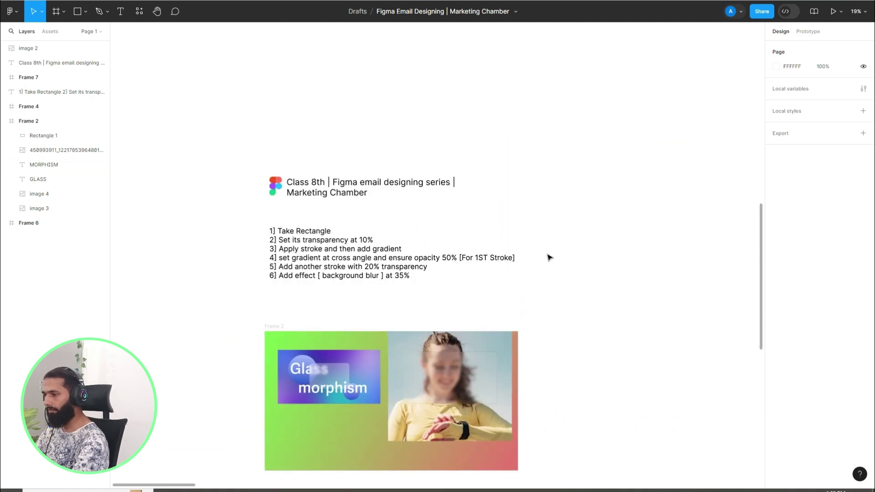